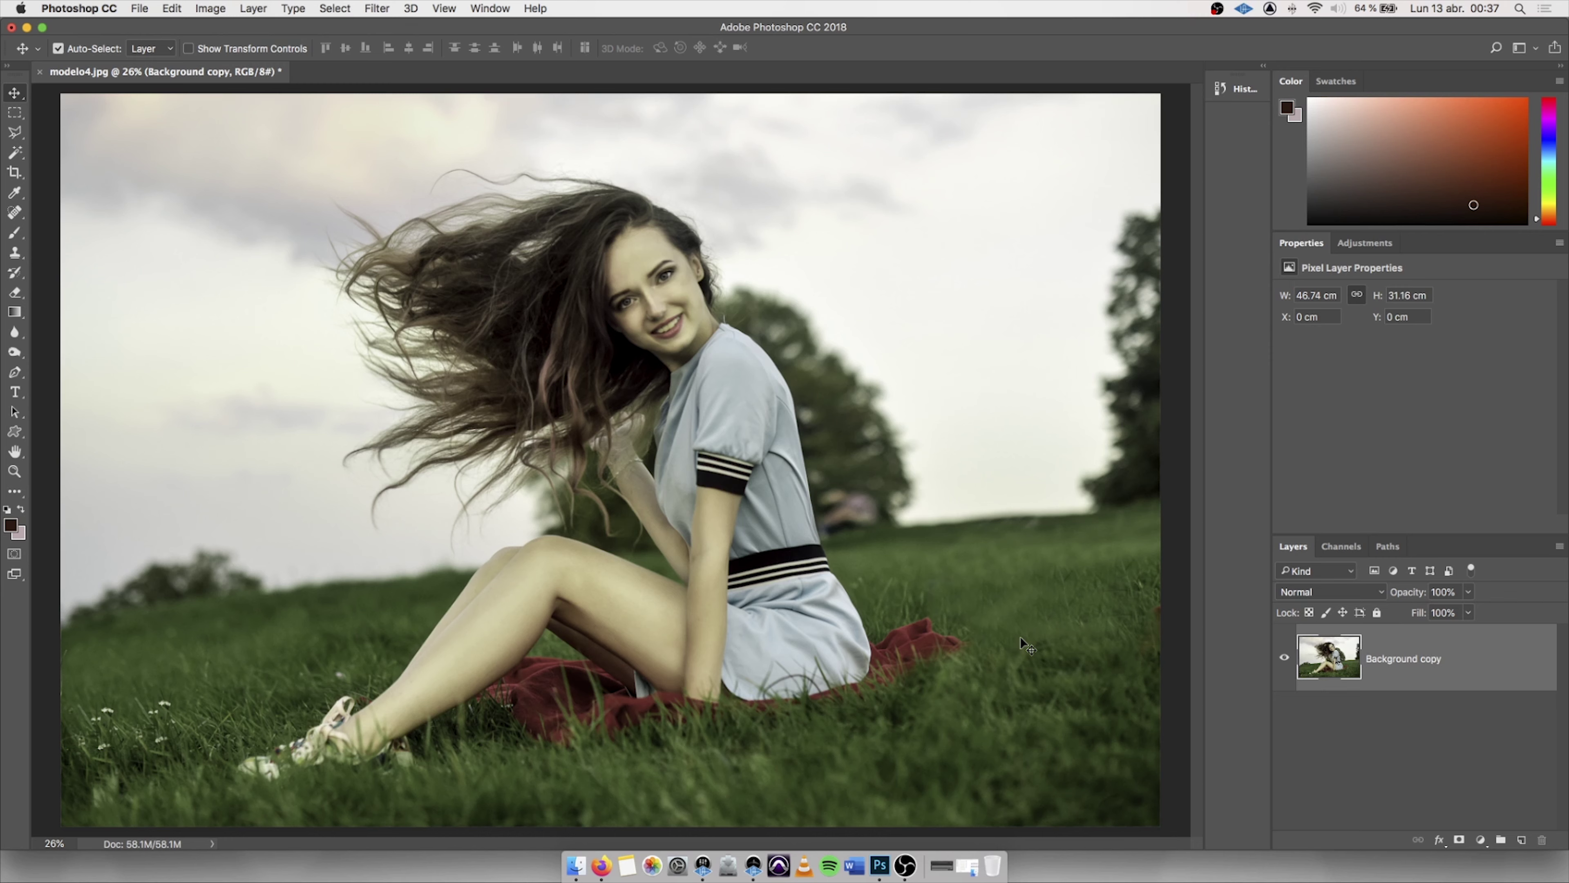
# Duplicate the Background copy layer as Background copy 2 and make it the active layer
pyautogui.rightClick(1474, 658)
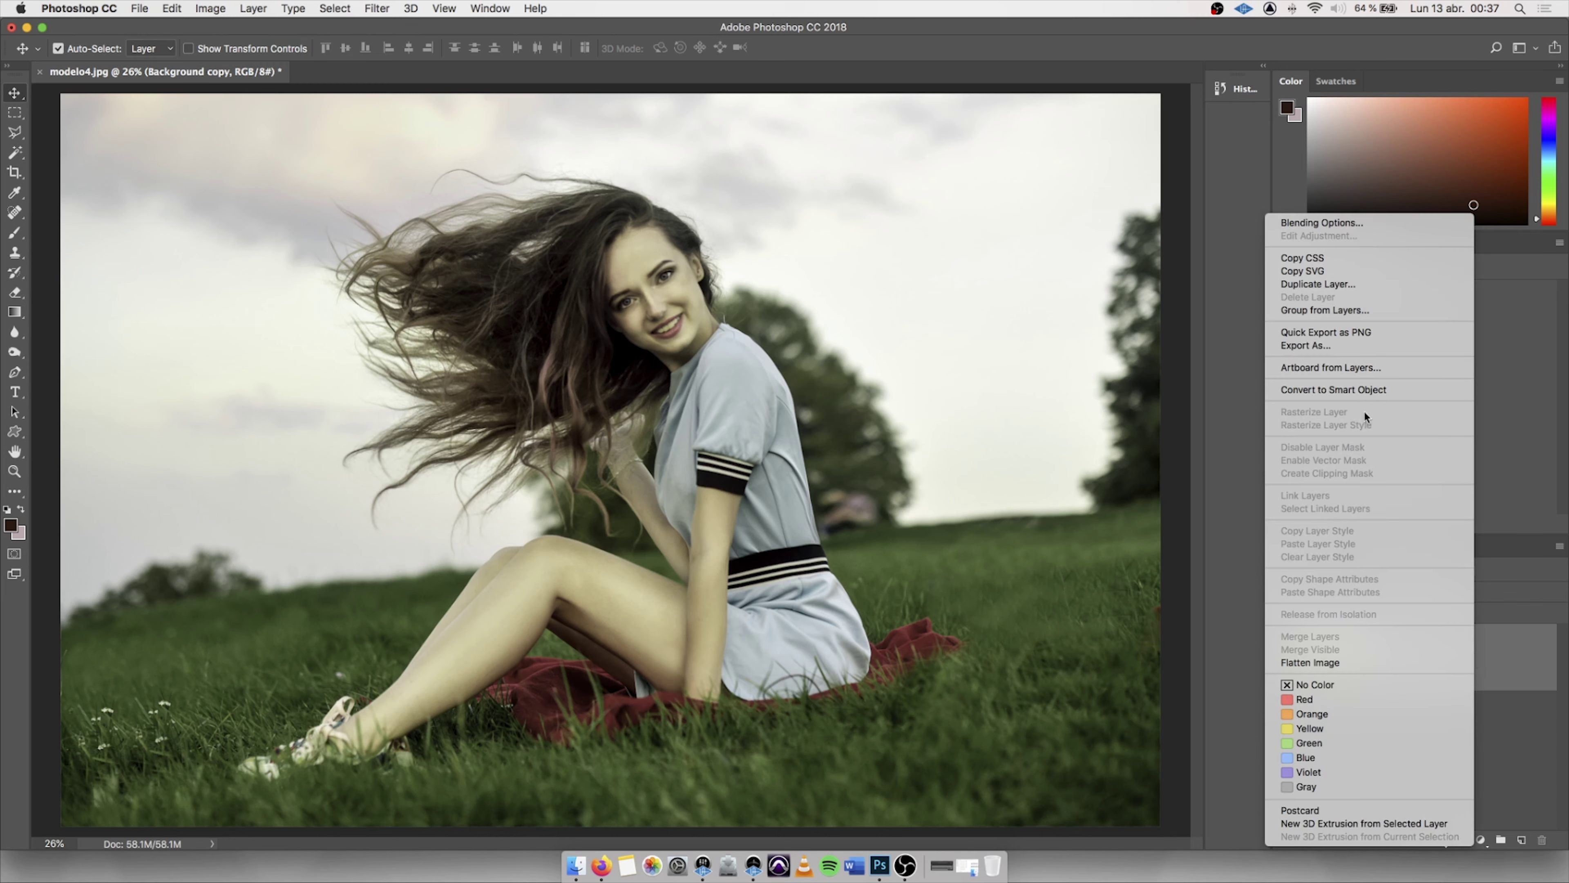
pyautogui.click(1327, 285)
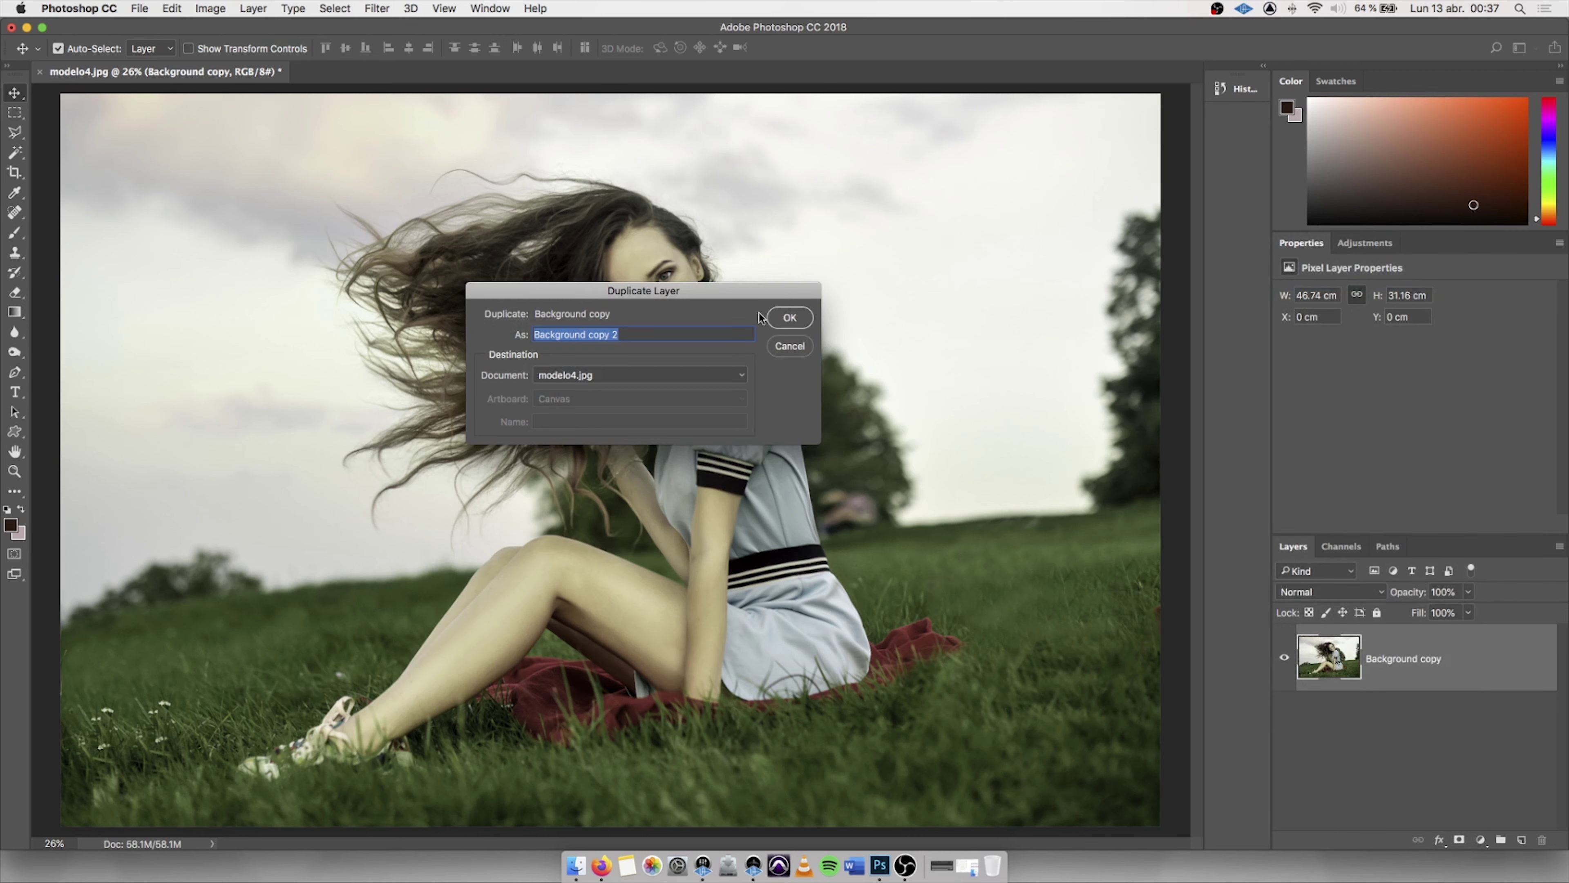
pyautogui.click(788, 317)
pyautogui.click(1473, 741)
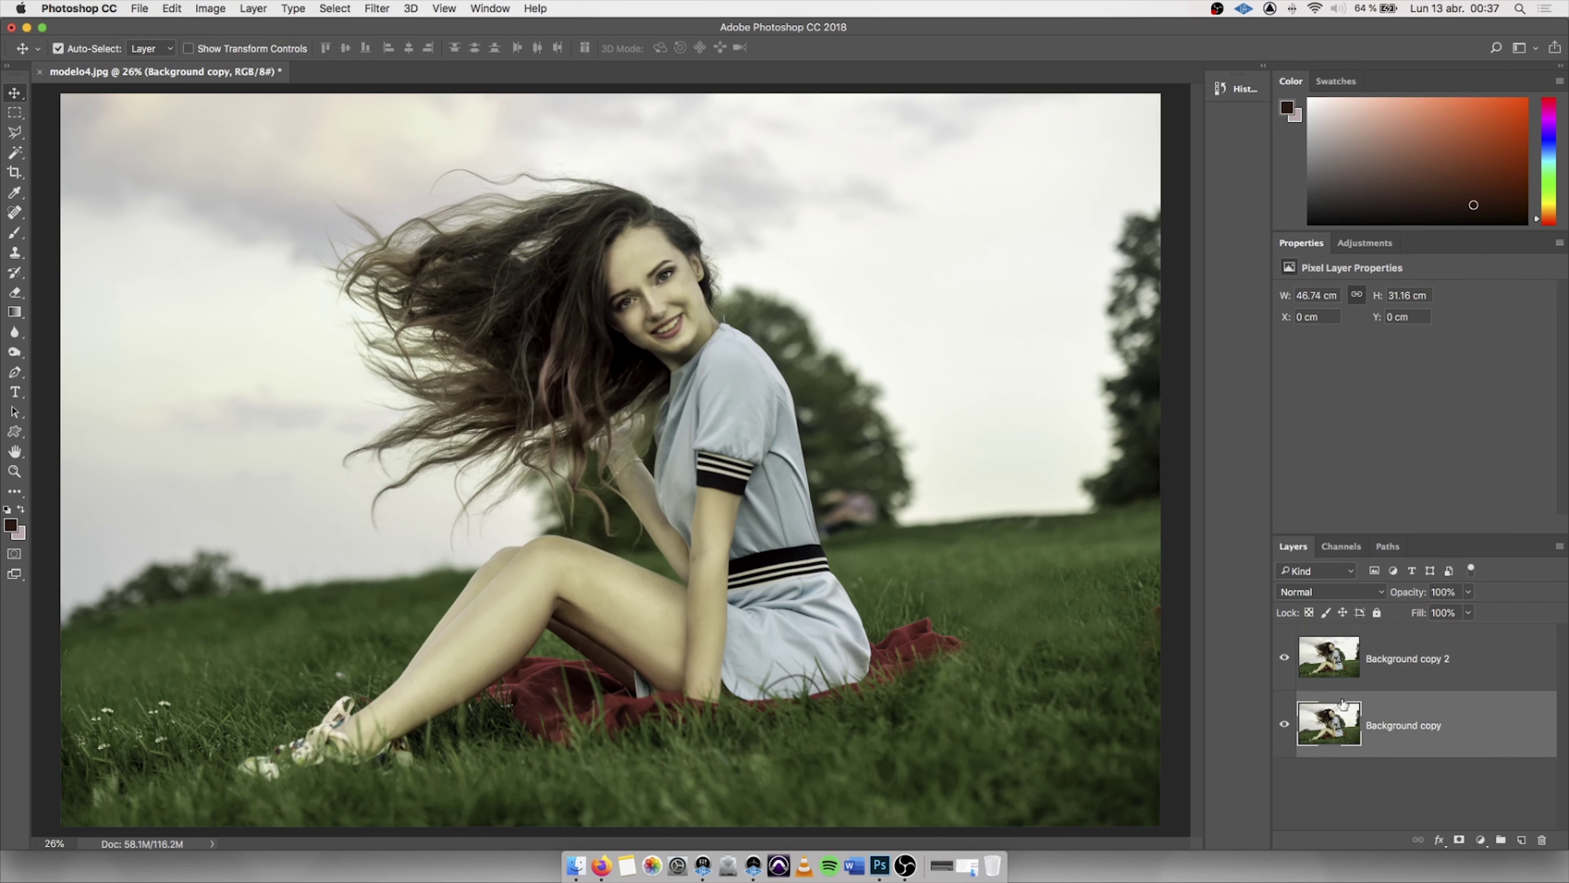
pyautogui.click(1466, 669)
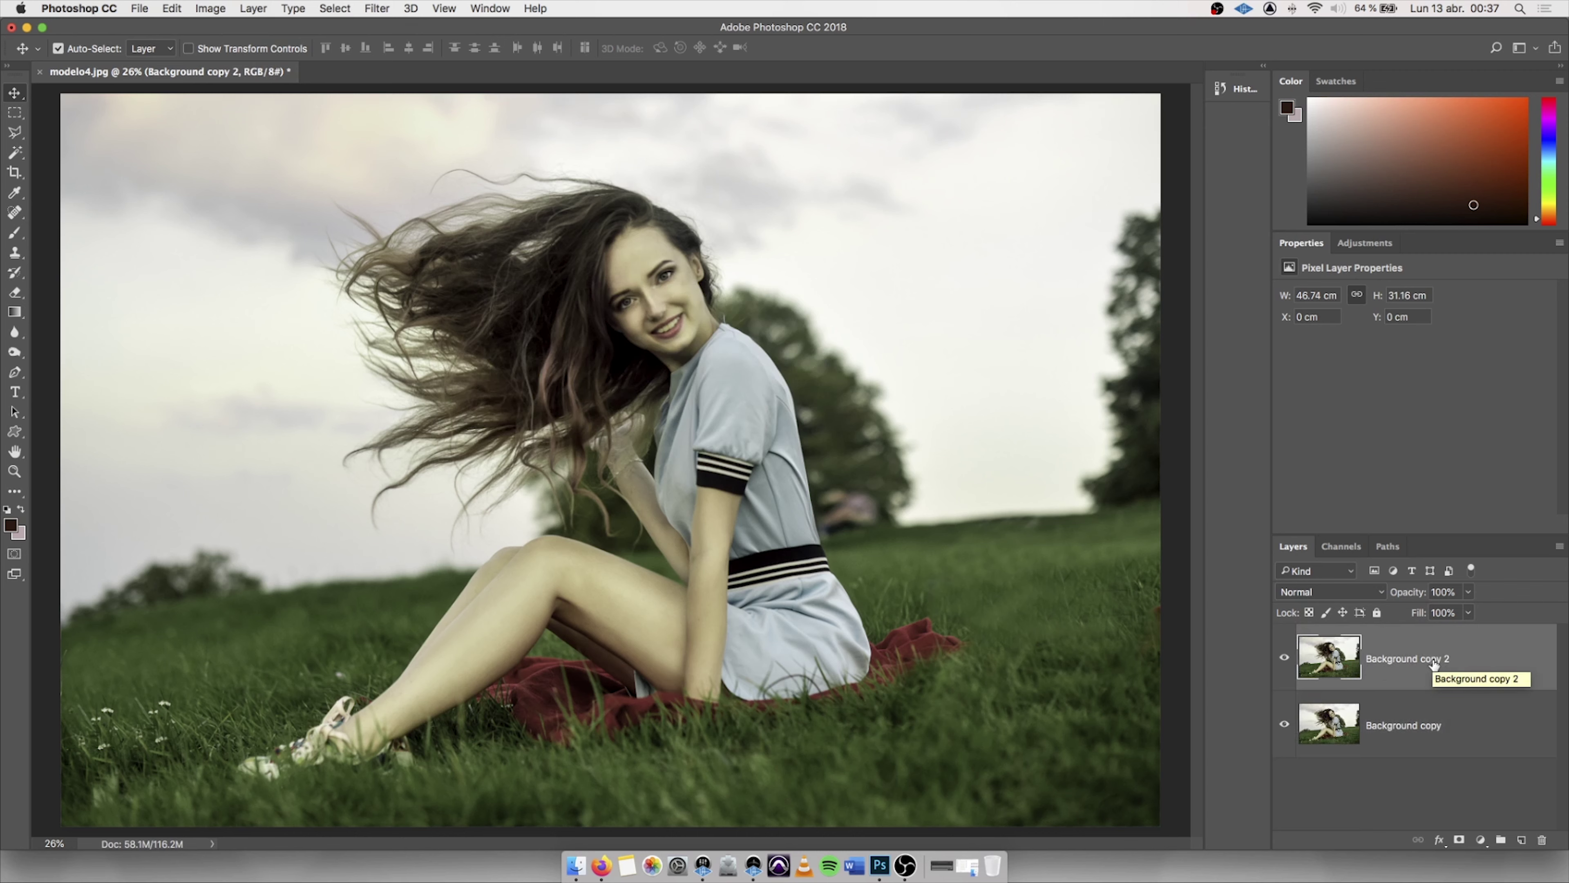
# Add a Curves adjustment layer and bring up the Curves 1 properties
pyautogui.click(1483, 838)
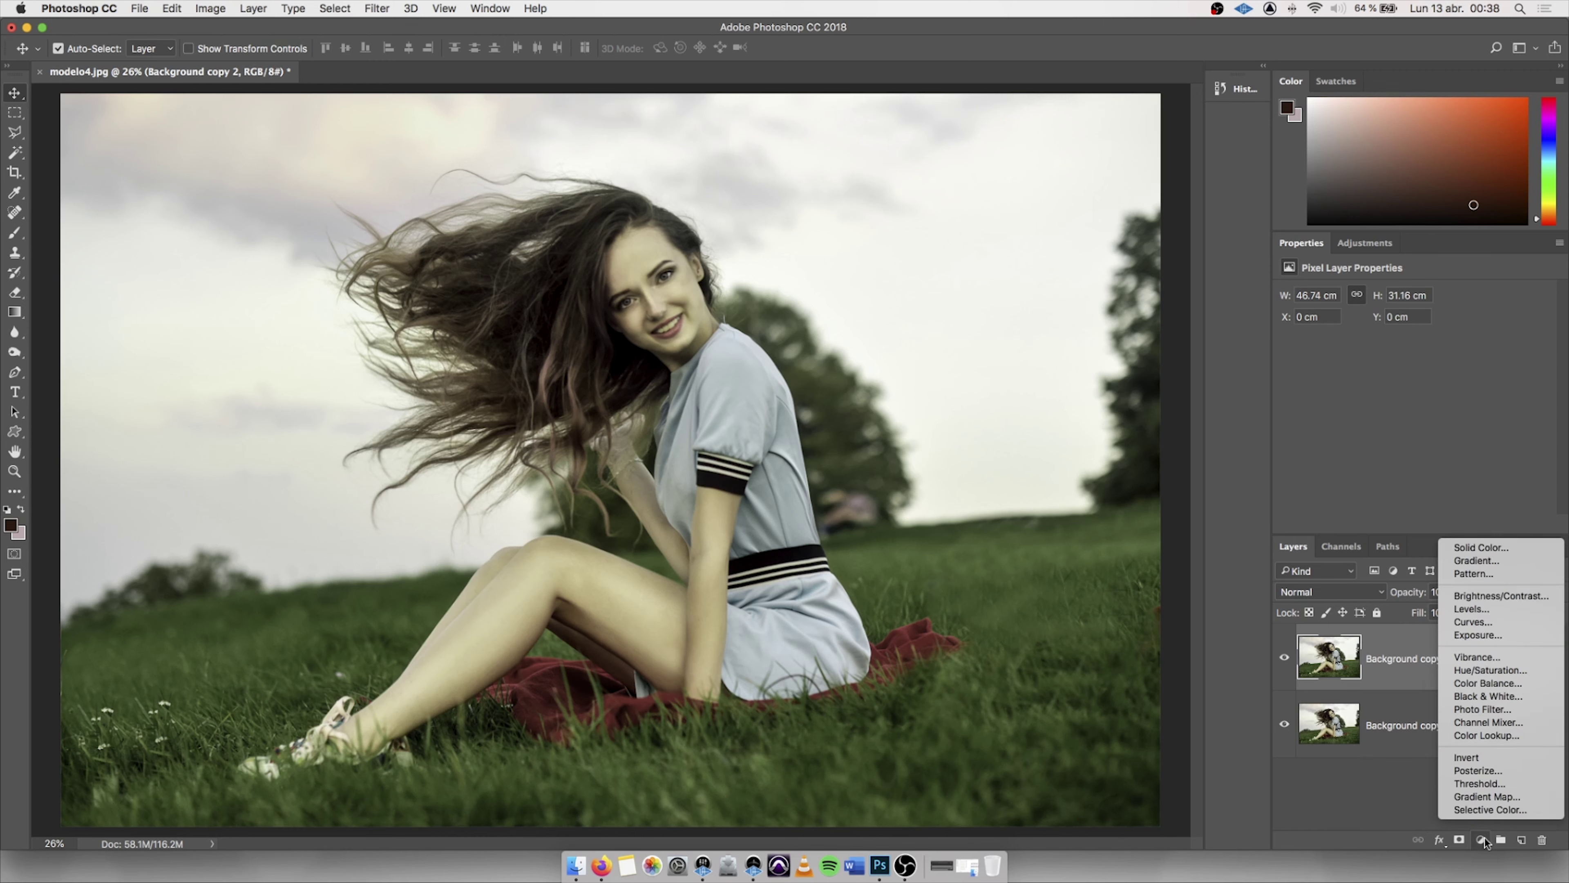
pyautogui.click(1483, 622)
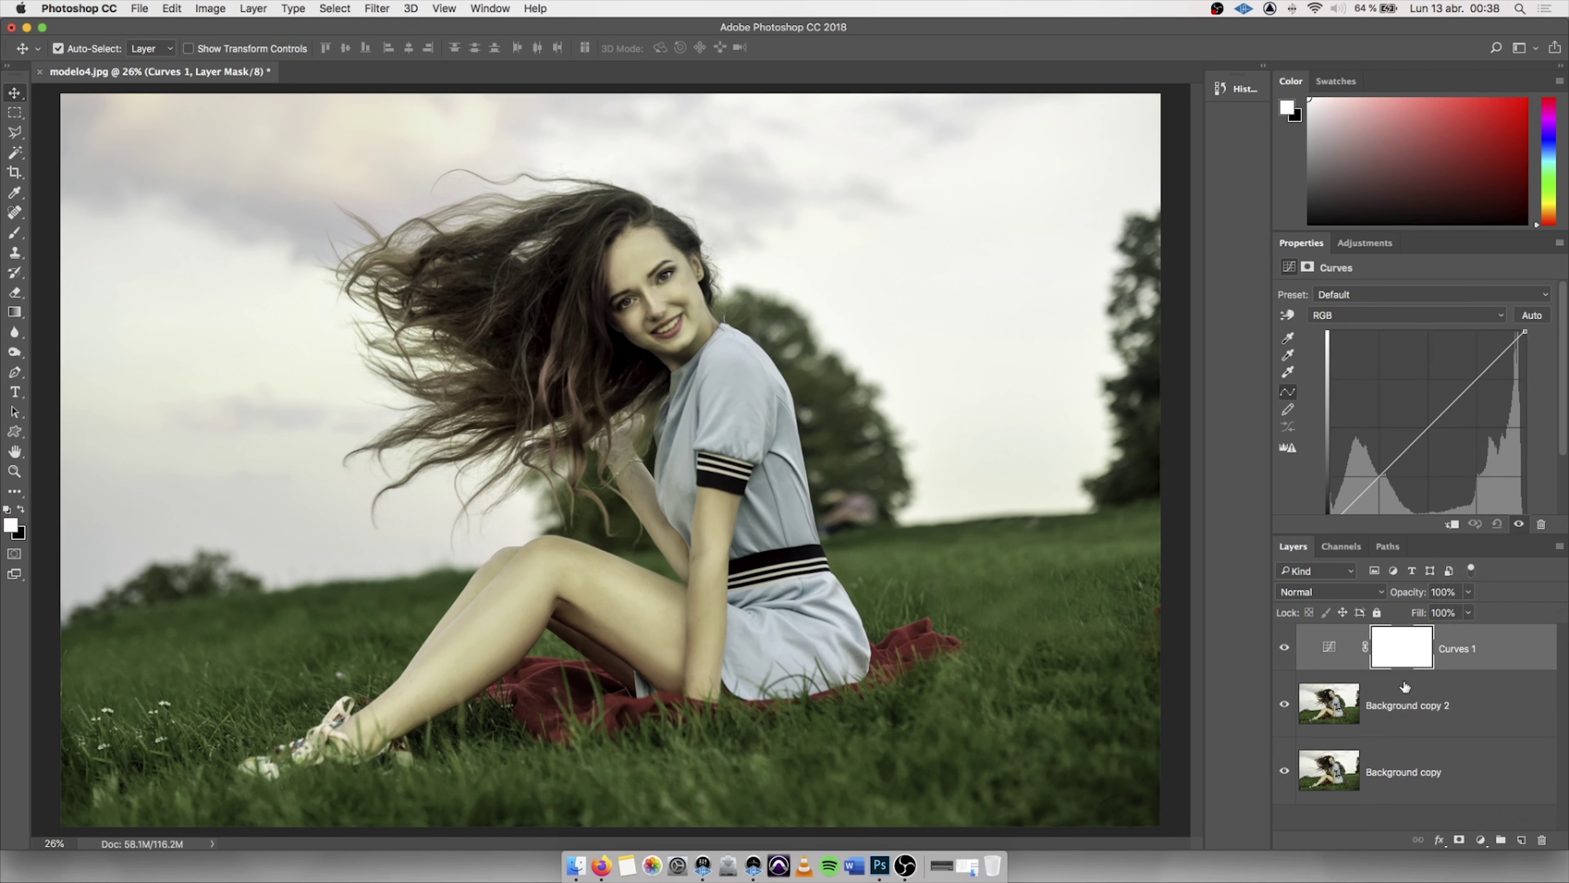
pyautogui.click(1472, 692)
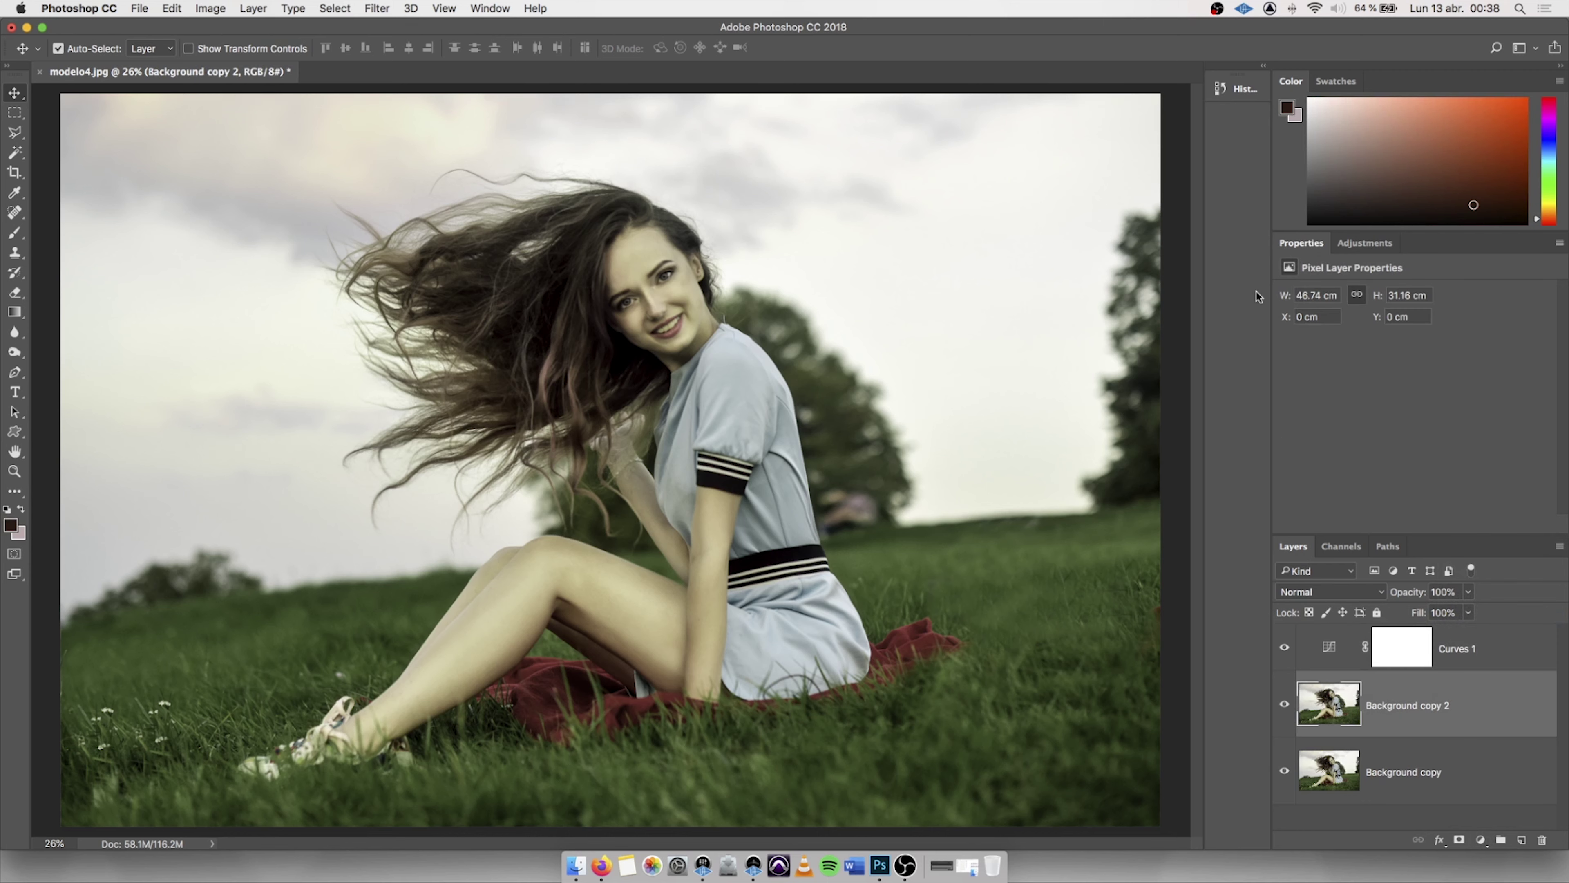
pyautogui.click(1491, 646)
# Inspect the black, gray and white point eyedroppers in the Curves 1 properties
pyautogui.press('i')
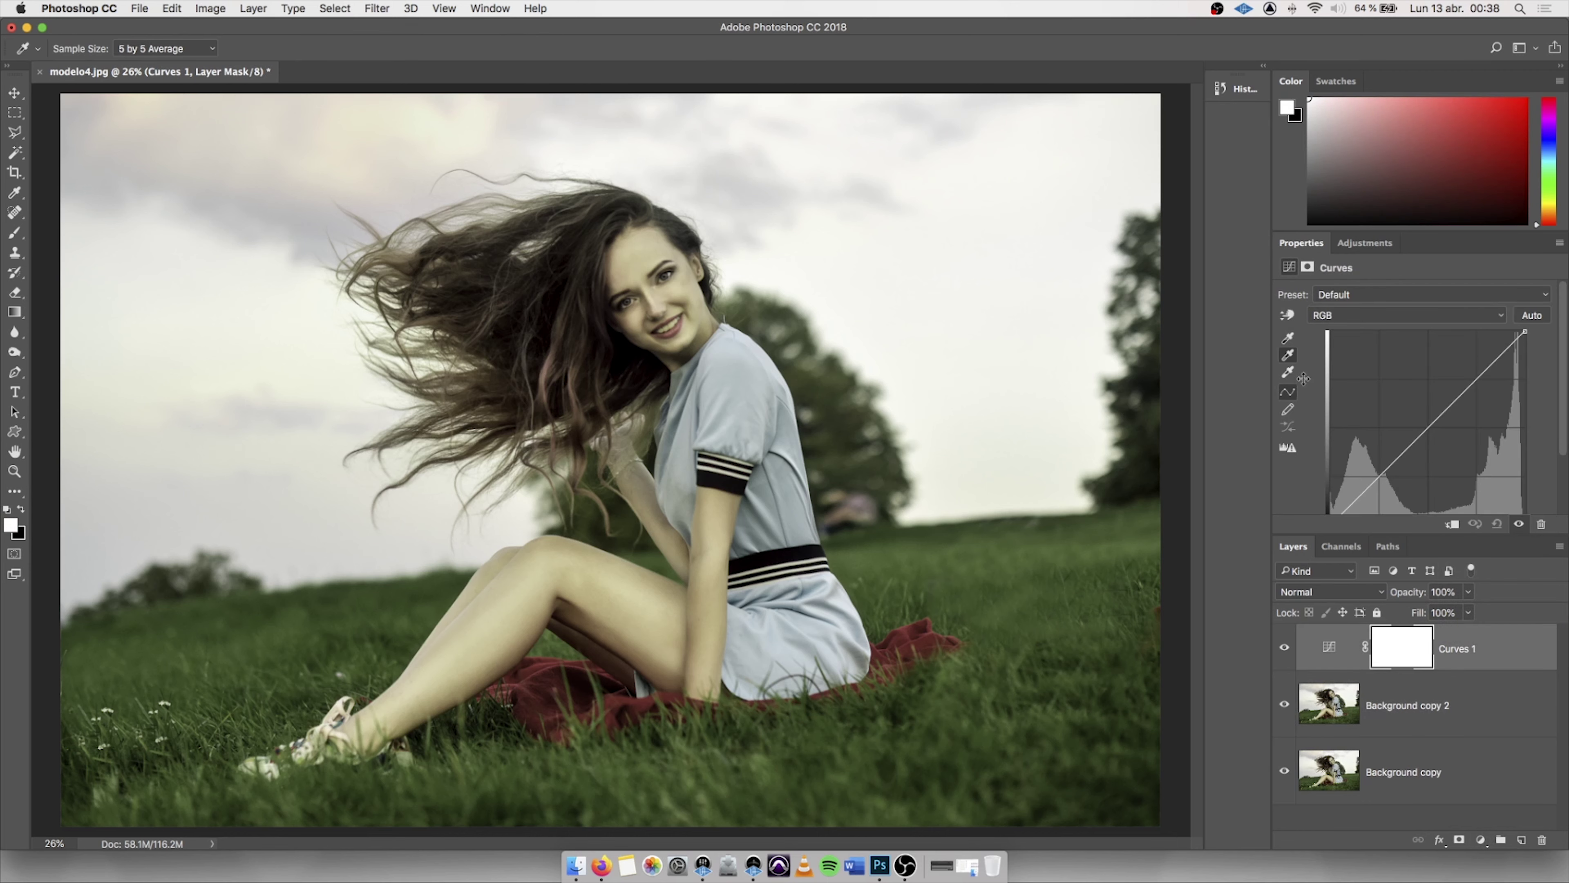
pyautogui.click(1287, 340)
pyautogui.click(1288, 357)
pyautogui.click(1288, 374)
pyautogui.click(1289, 339)
# Set the Curves shadow target colour to dark navy 151530 and save it as default
pyautogui.doubleClick(1289, 339)
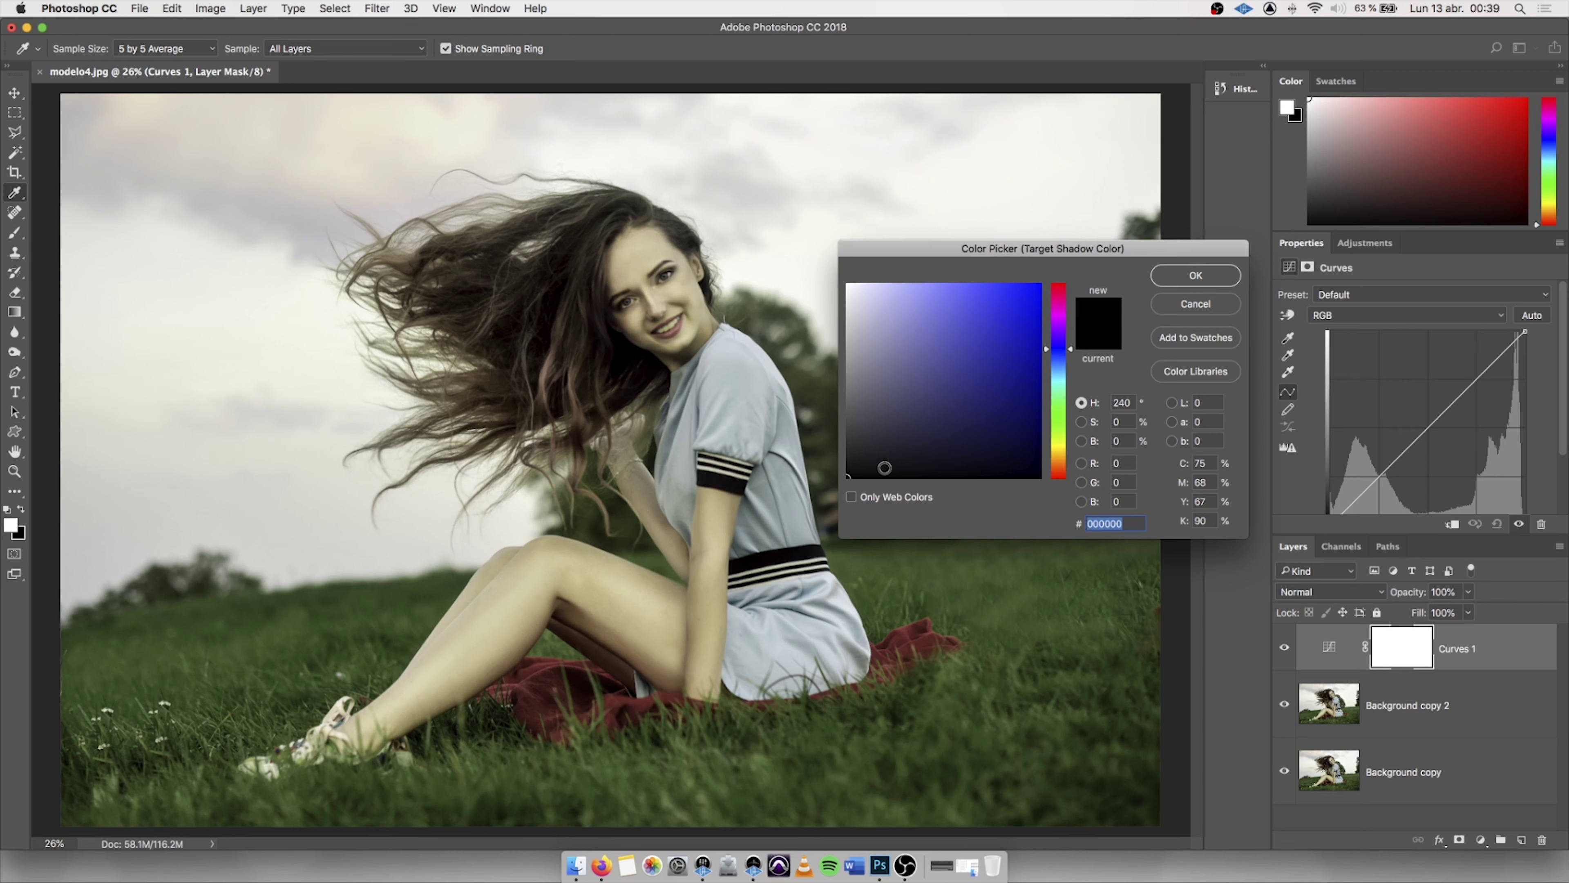
pyautogui.moveTo(871, 464); pyautogui.dragTo(969, 435)
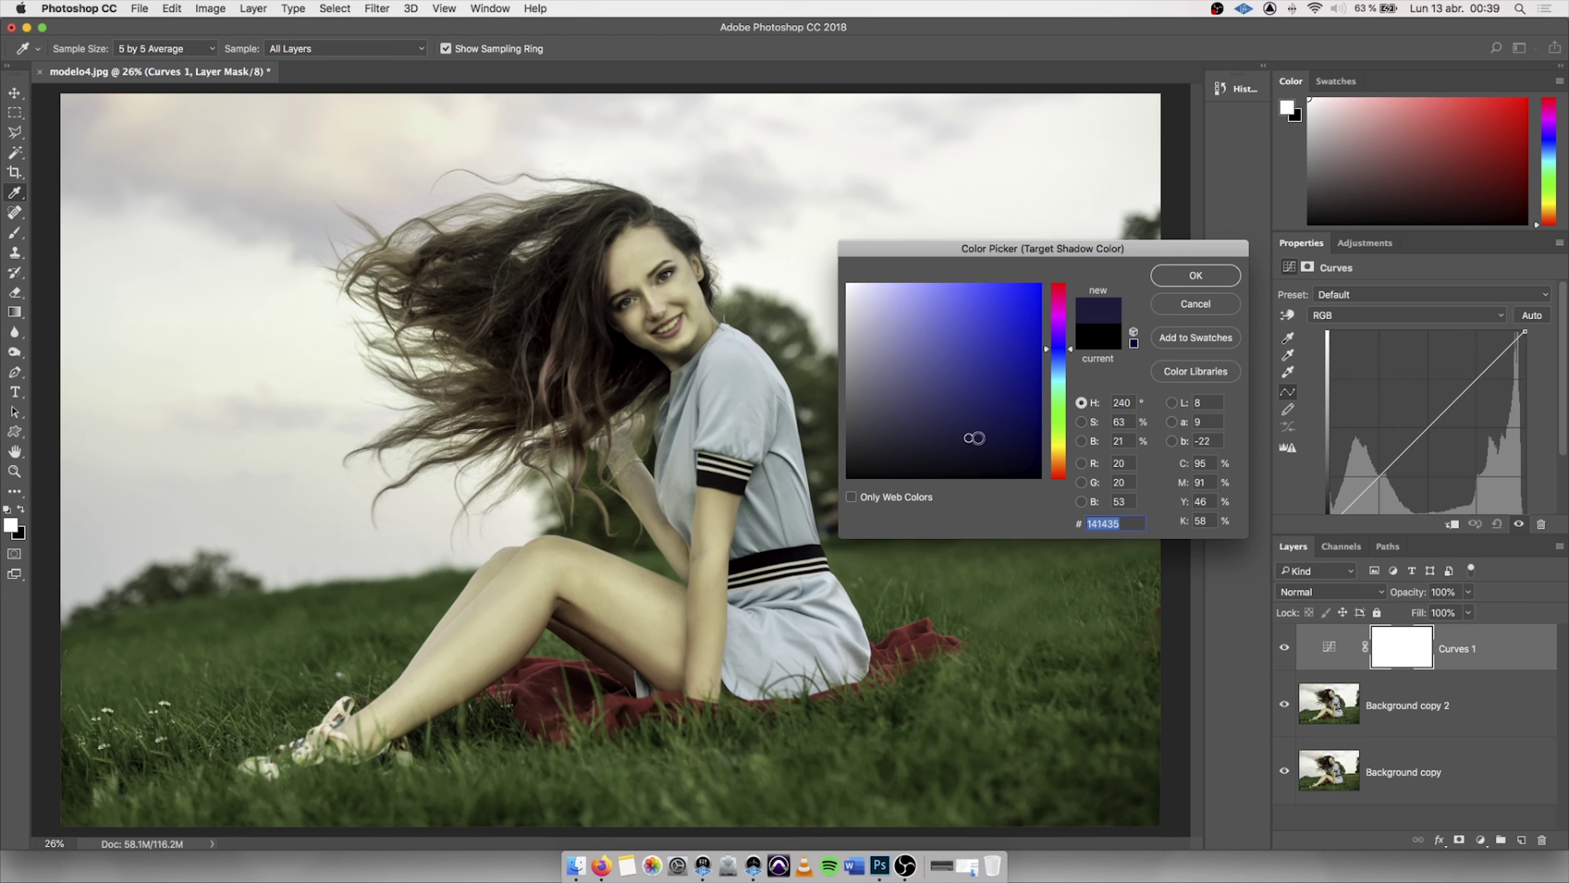
pyautogui.moveTo(969, 435)
pyautogui.mouseDown()
pyautogui.moveTo(1035, 429)
pyautogui.moveTo(959, 441)
pyautogui.mouseUp()
pyautogui.click(1195, 276)
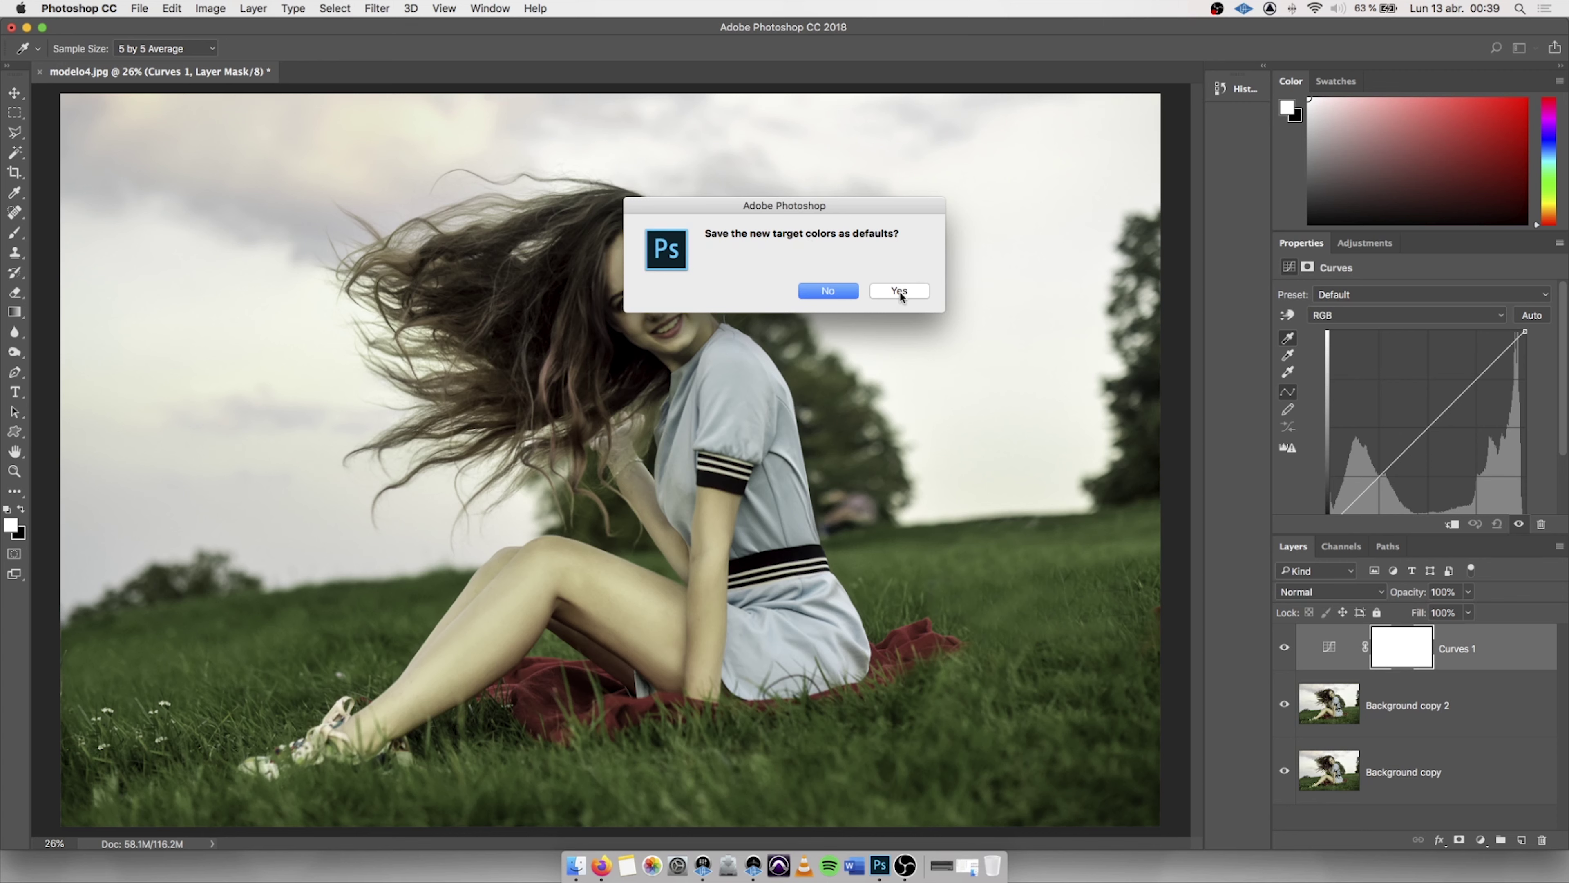
pyautogui.click(899, 291)
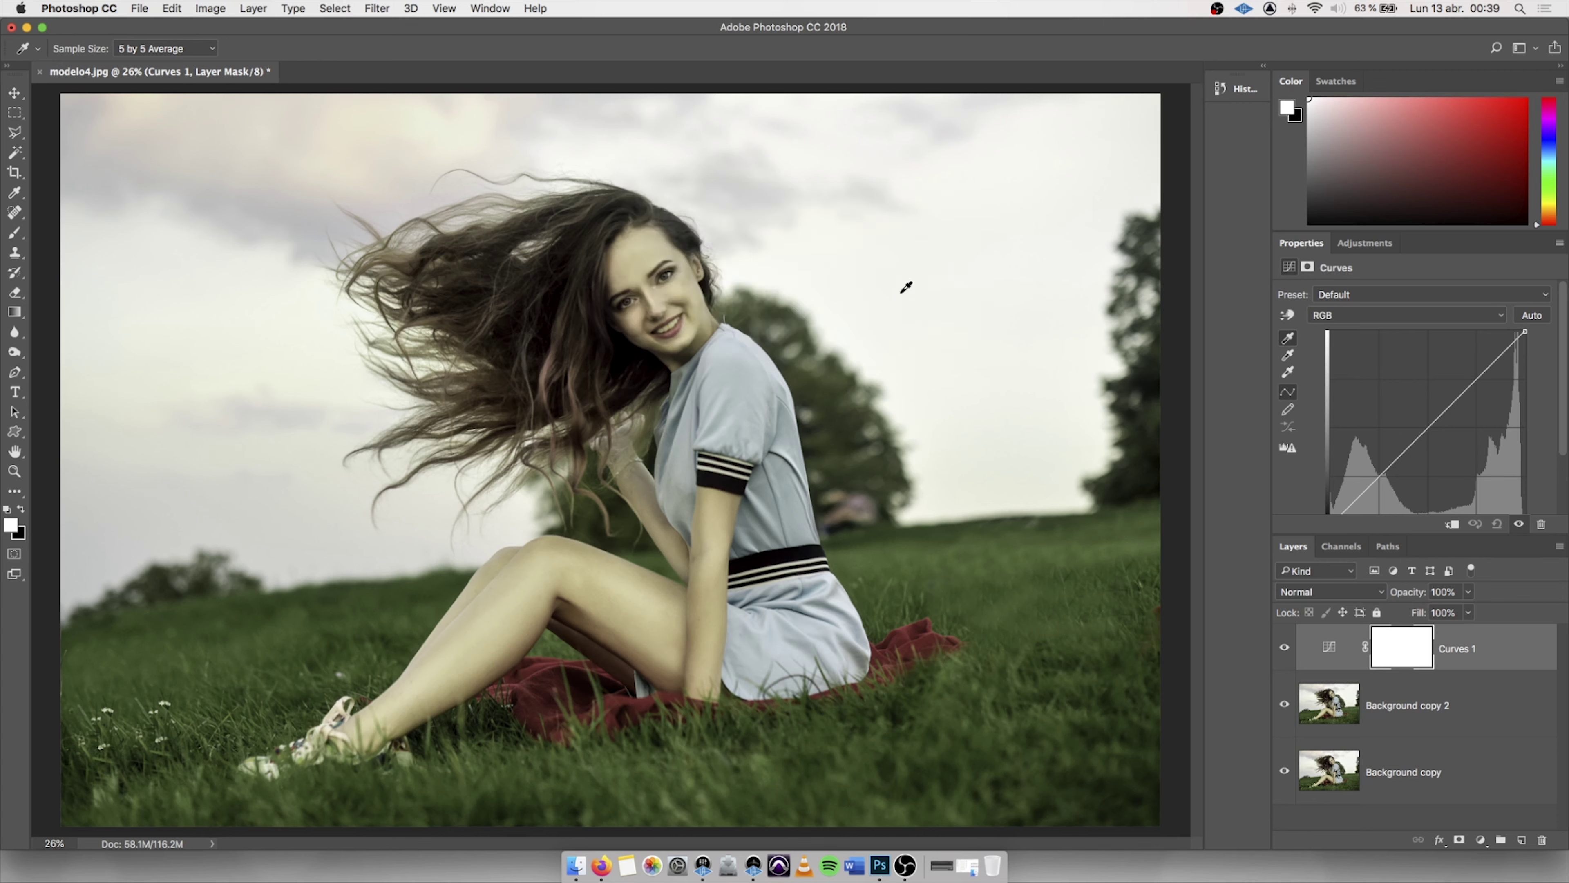
# Set the Curves midtone target colour to muted purple 927aa2 and save it as default
pyautogui.doubleClick(1290, 356)
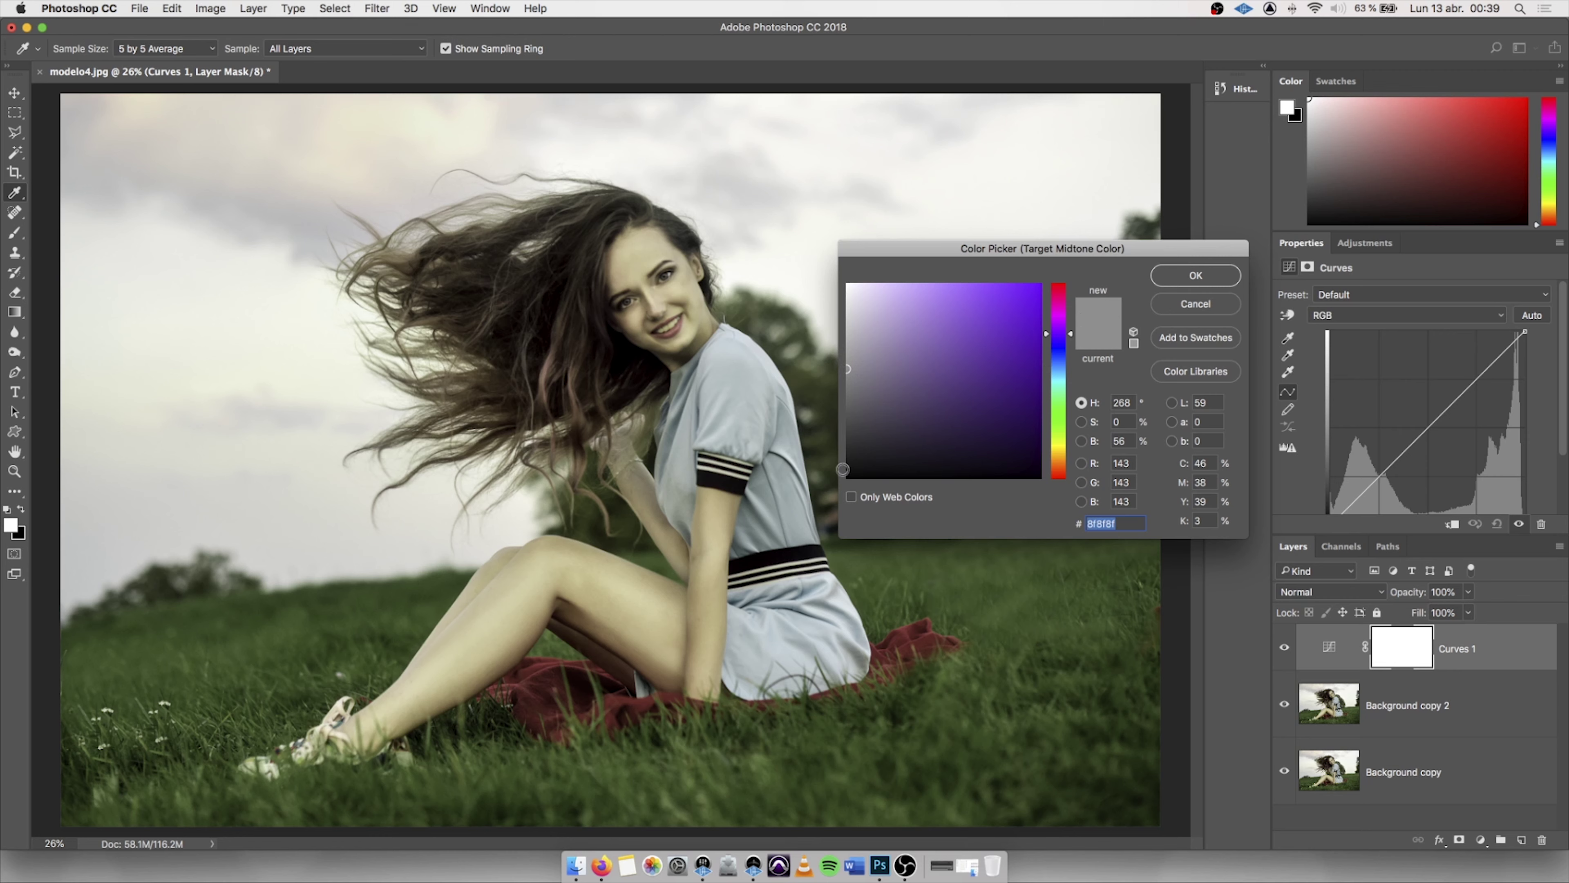
pyautogui.click(867, 389)
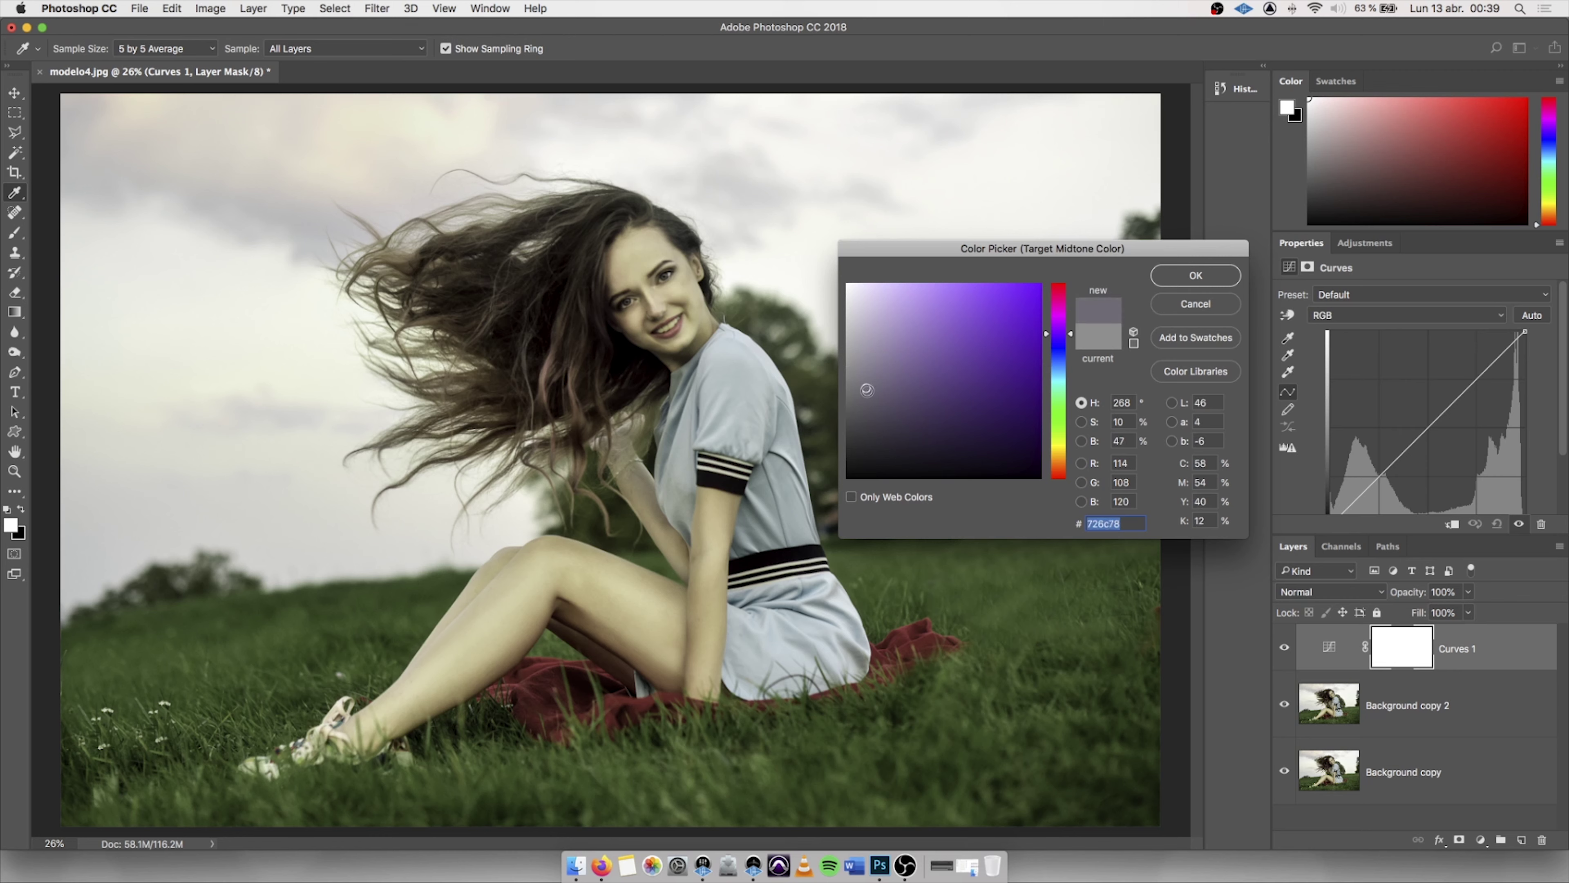
pyautogui.moveTo(1072, 345)
pyautogui.mouseDown()
pyautogui.moveTo(1062, 327)
pyautogui.moveTo(1058, 347)
pyautogui.mouseUp()
pyautogui.moveTo(880, 369); pyautogui.dragTo(889, 359)
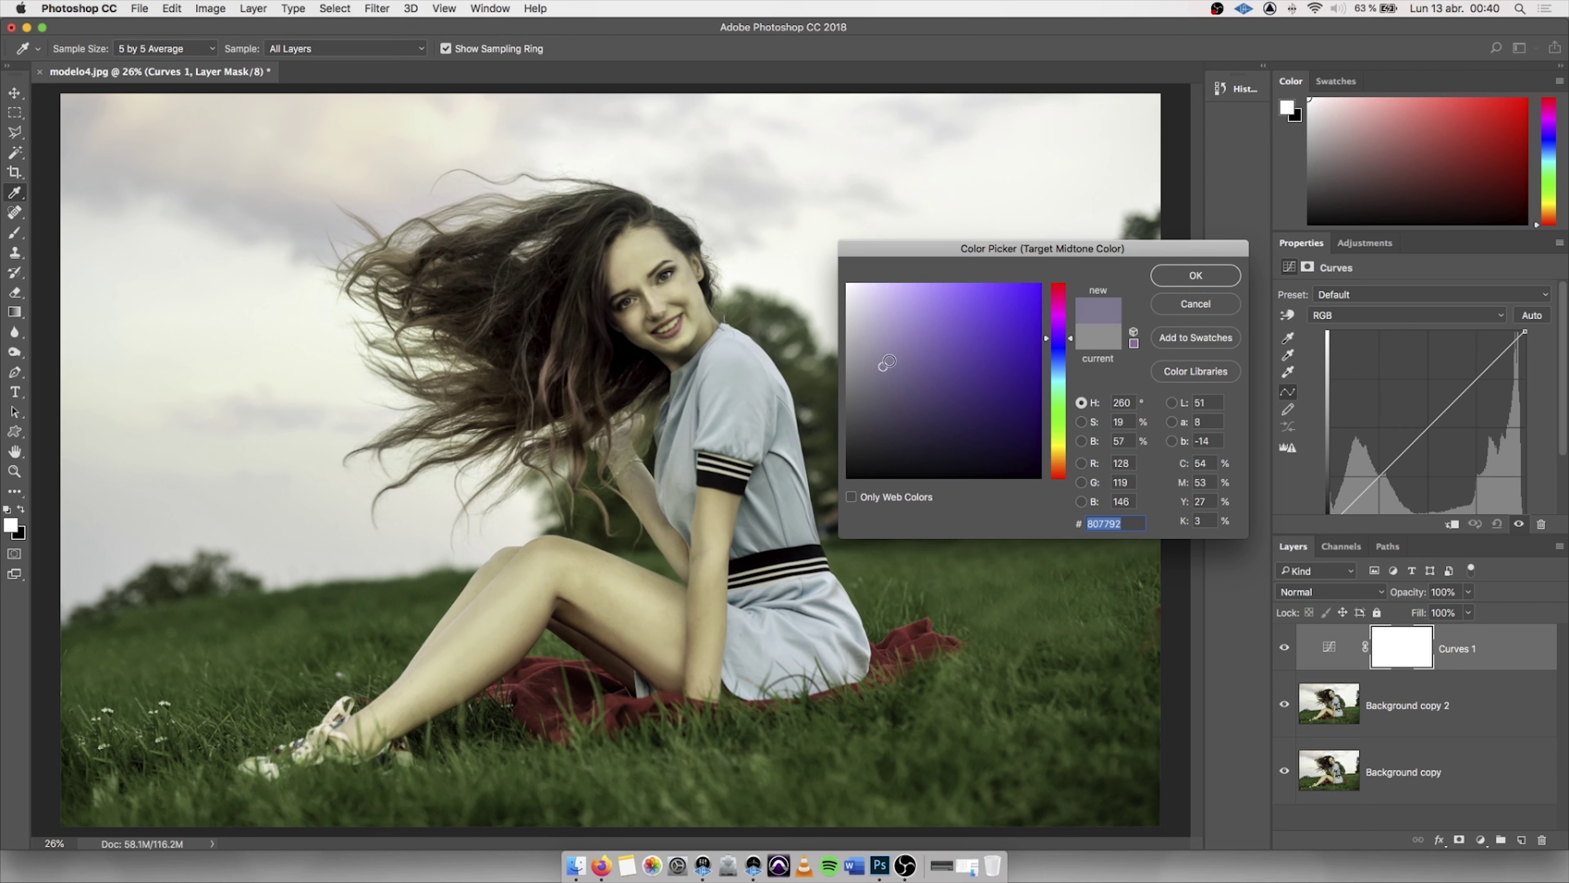
pyautogui.moveTo(1058, 343); pyautogui.dragTo(1062, 332)
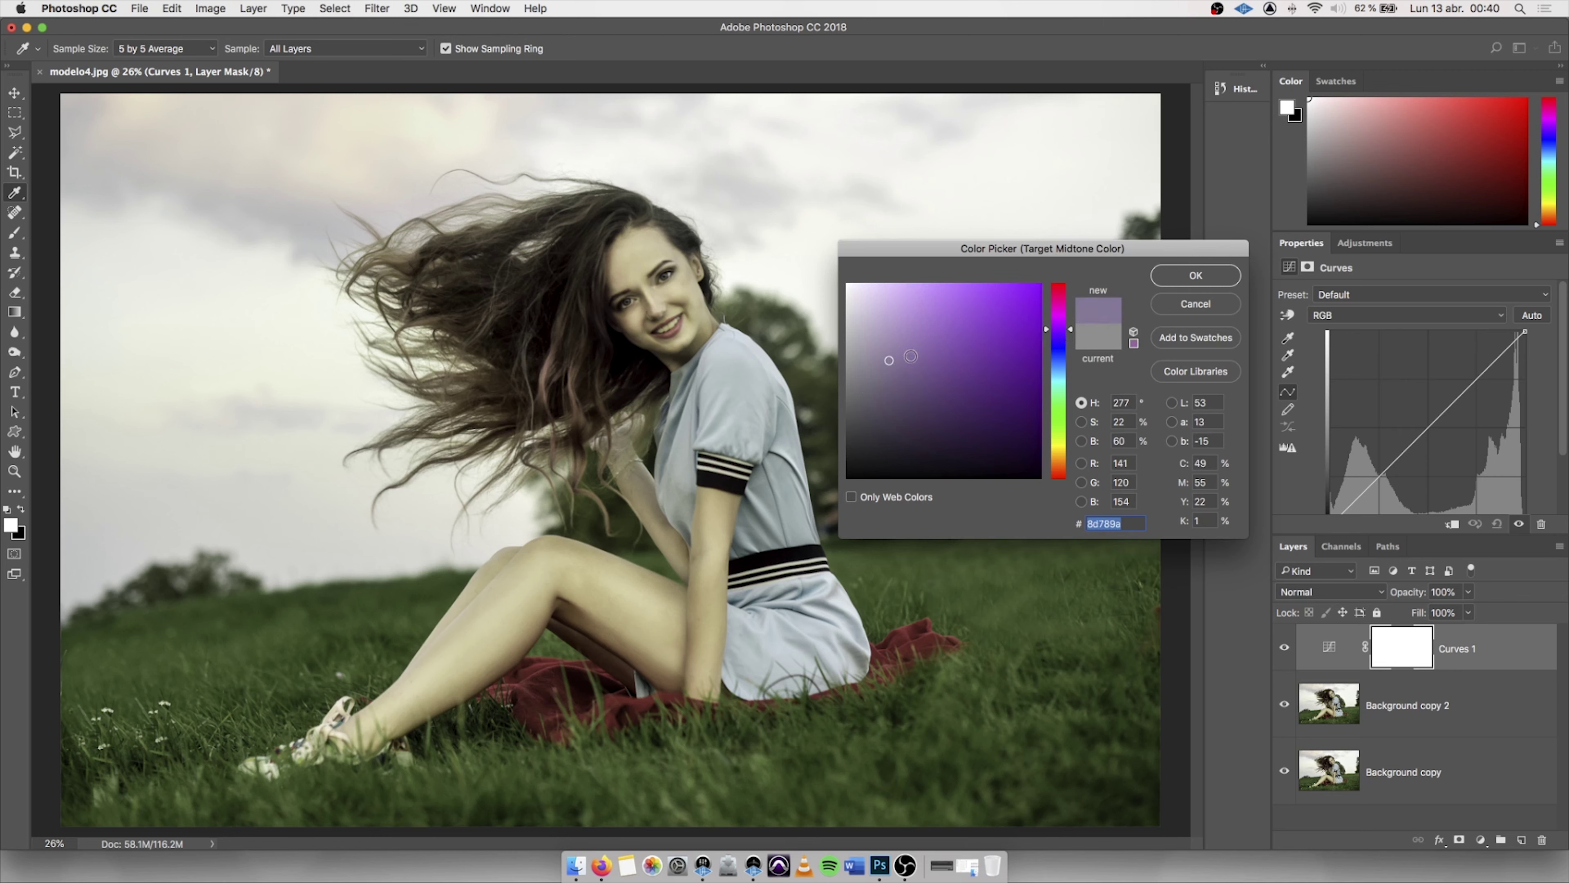
pyautogui.moveTo(889, 360); pyautogui.dragTo(895, 348)
pyautogui.click(896, 355)
pyautogui.moveTo(899, 358); pyautogui.dragTo(895, 353)
pyautogui.click(1196, 276)
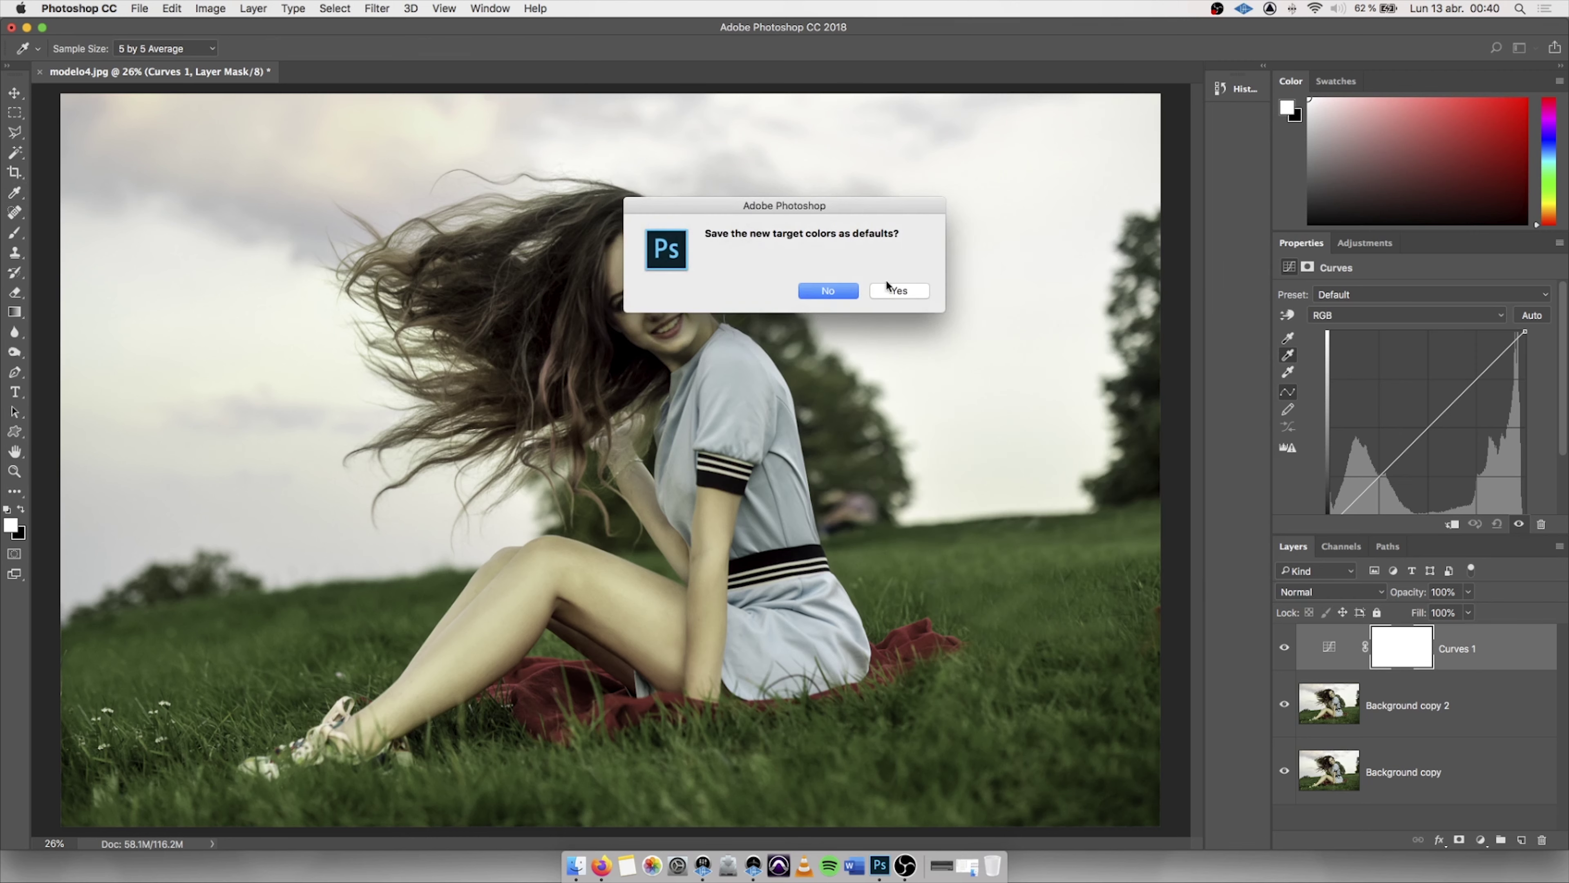
pyautogui.click(894, 291)
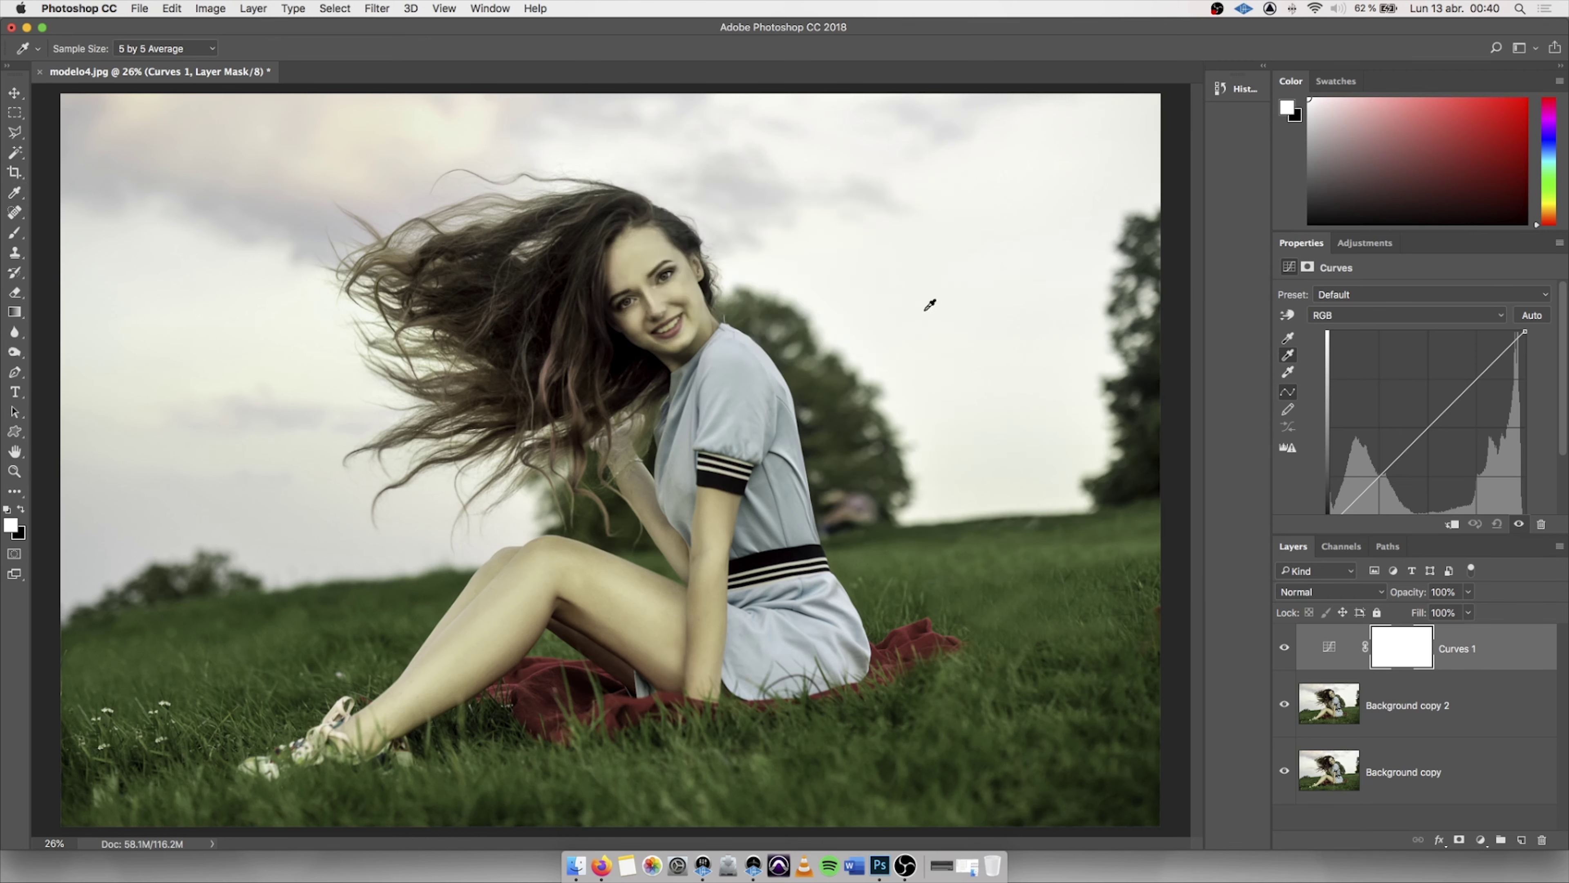
# Set the Curves highlight target colour to a pale cream and save it as default
pyautogui.doubleClick(1289, 373)
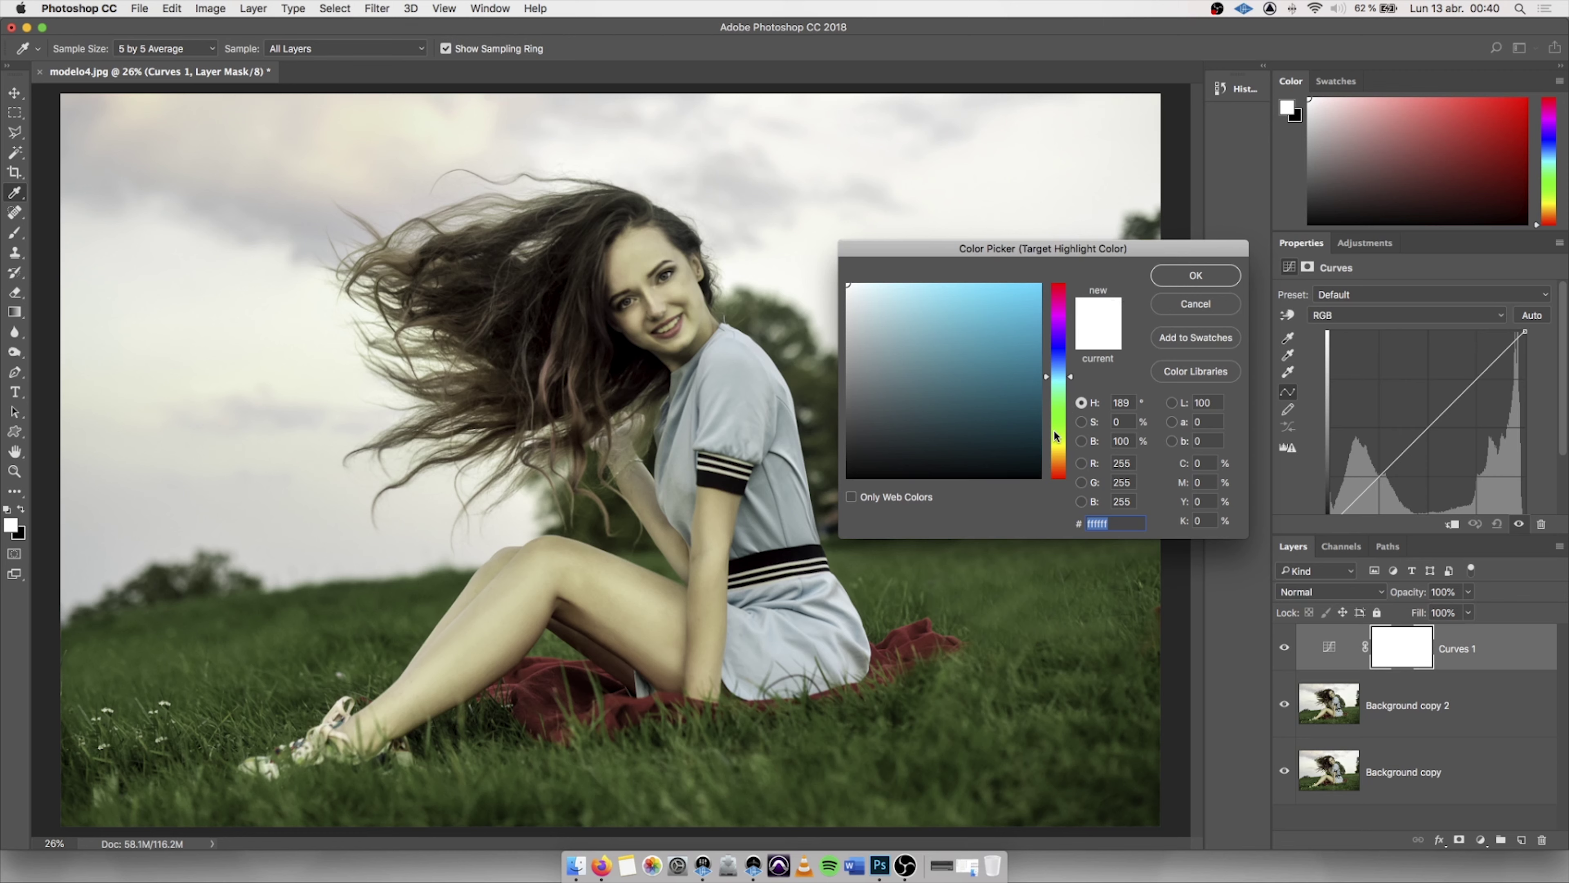
pyautogui.click(1056, 455)
pyautogui.moveTo(1059, 455); pyautogui.dragTo(1059, 457)
pyautogui.moveTo(870, 296); pyautogui.dragTo(891, 288)
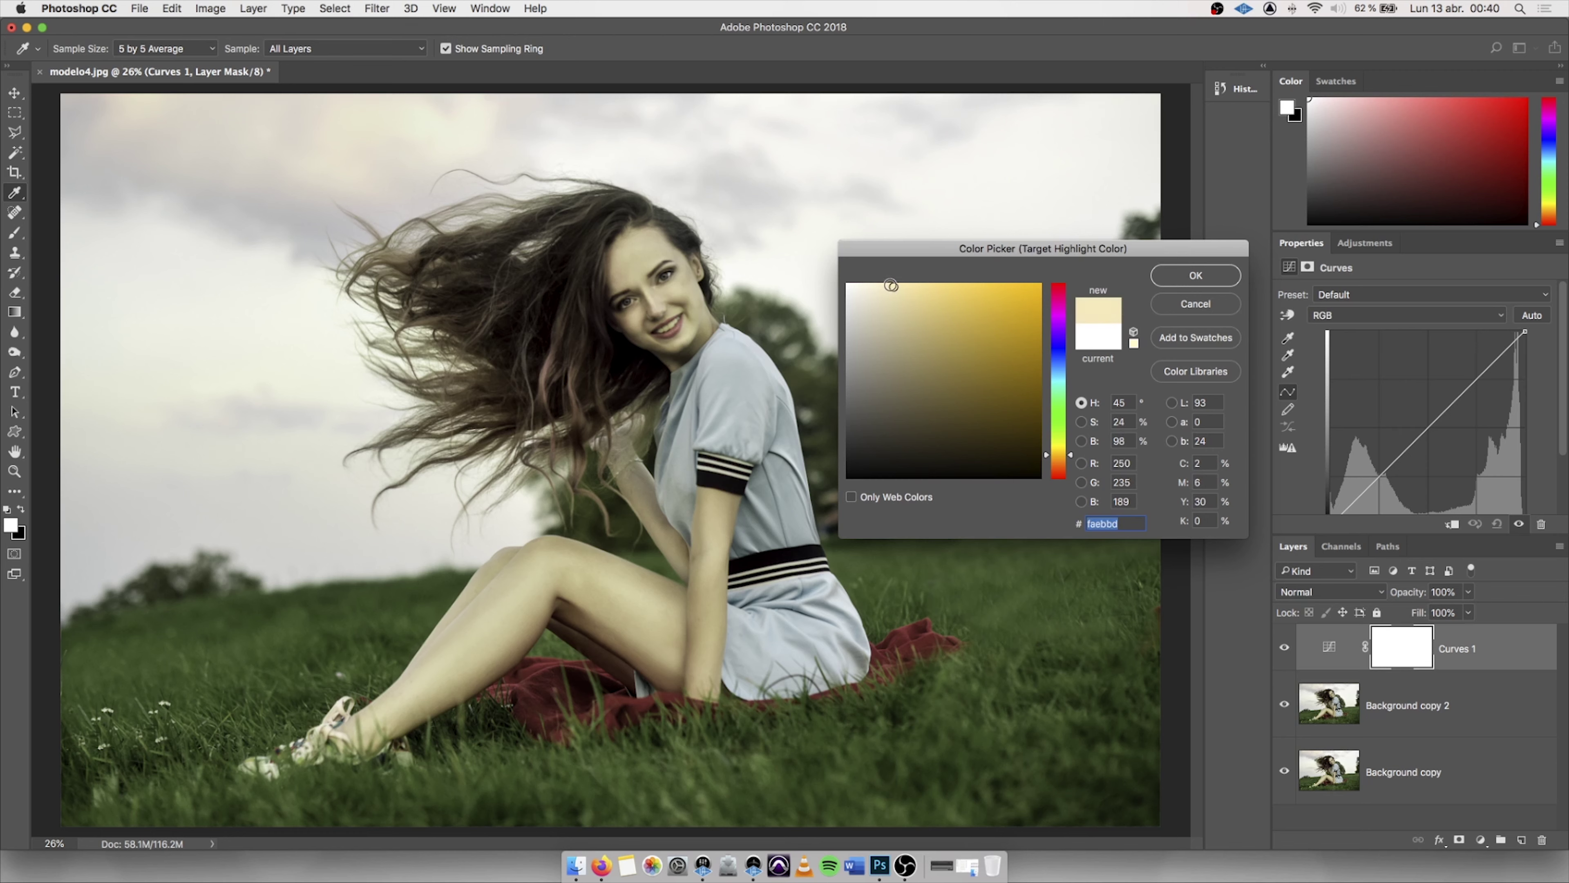
pyautogui.moveTo(893, 288); pyautogui.dragTo(891, 287)
pyautogui.moveTo(892, 286); pyautogui.dragTo(886, 290)
pyautogui.click(1195, 275)
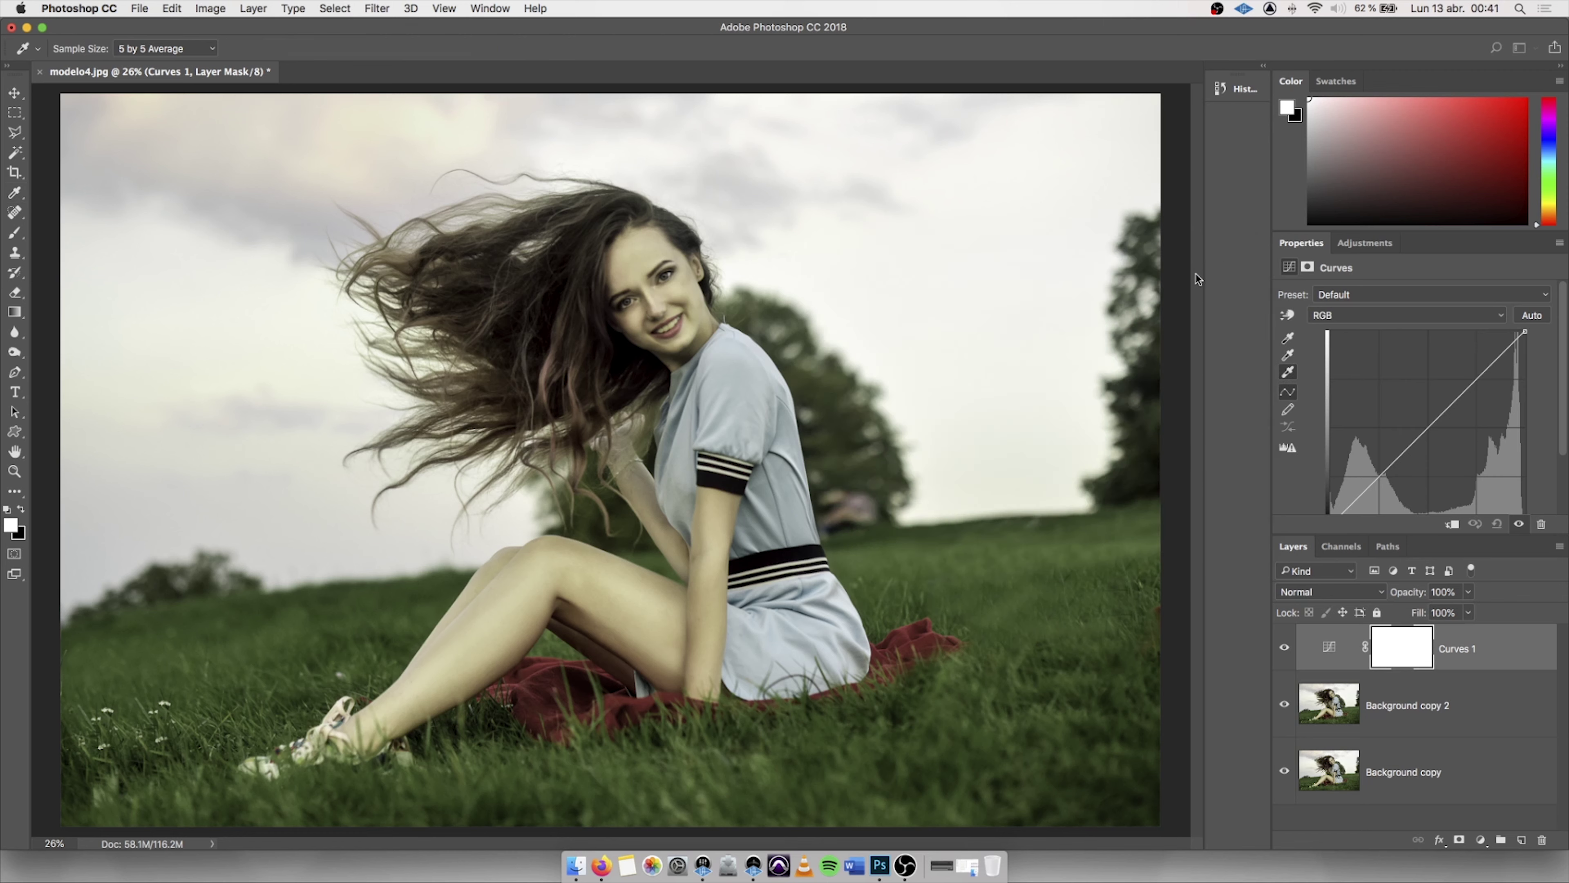
pyautogui.click(903, 291)
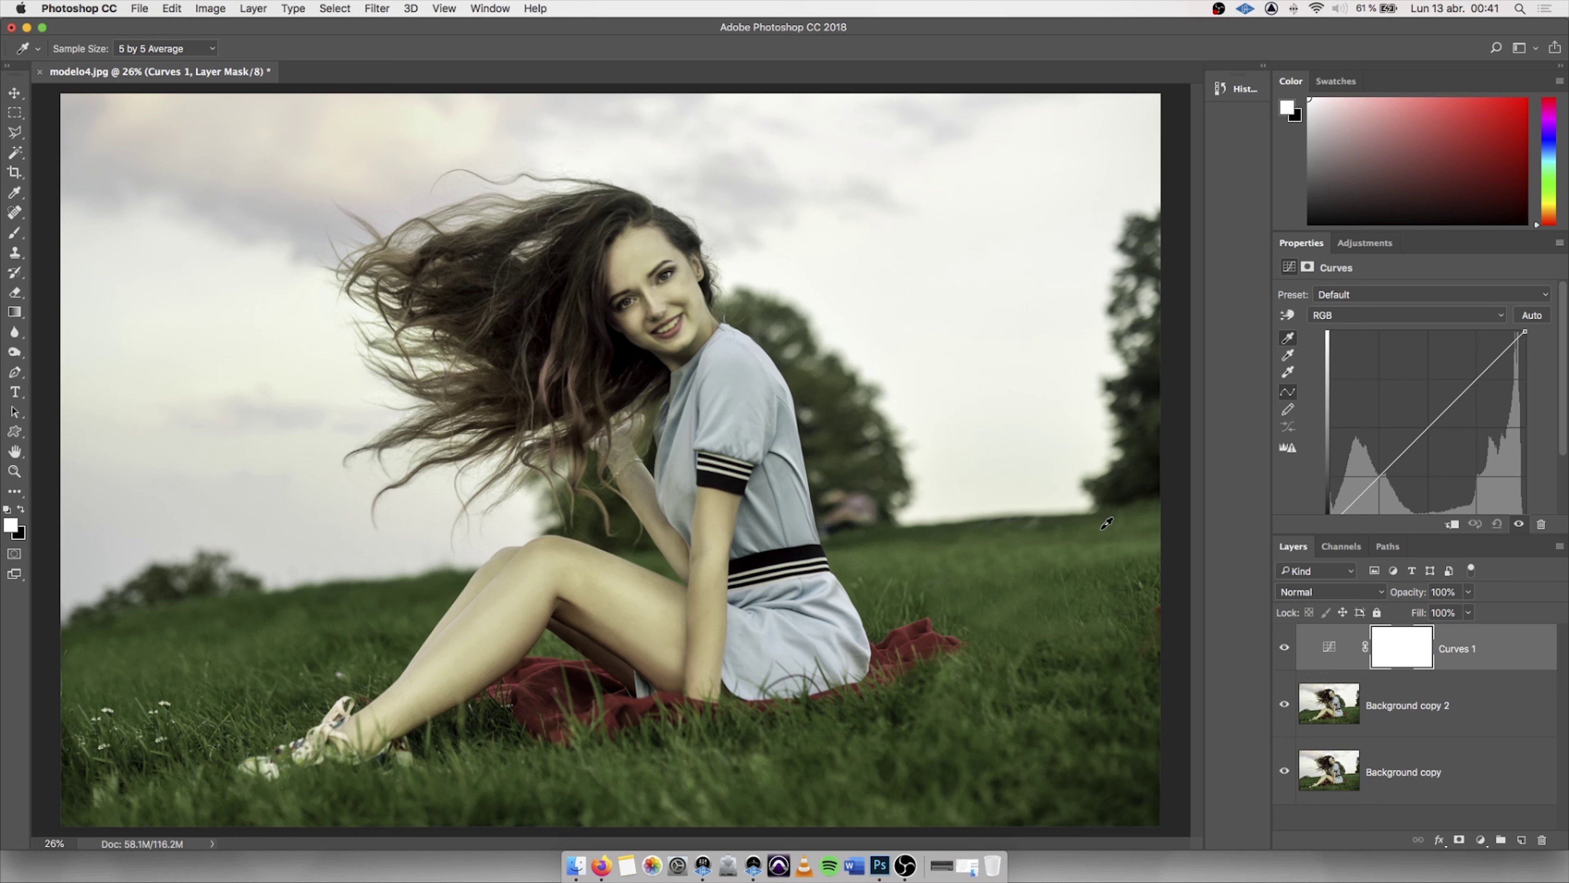
# Sample a neutral grey point in the photo, then set the sky as the white point
pyautogui.click(1146, 483)
pyautogui.click(1152, 469)
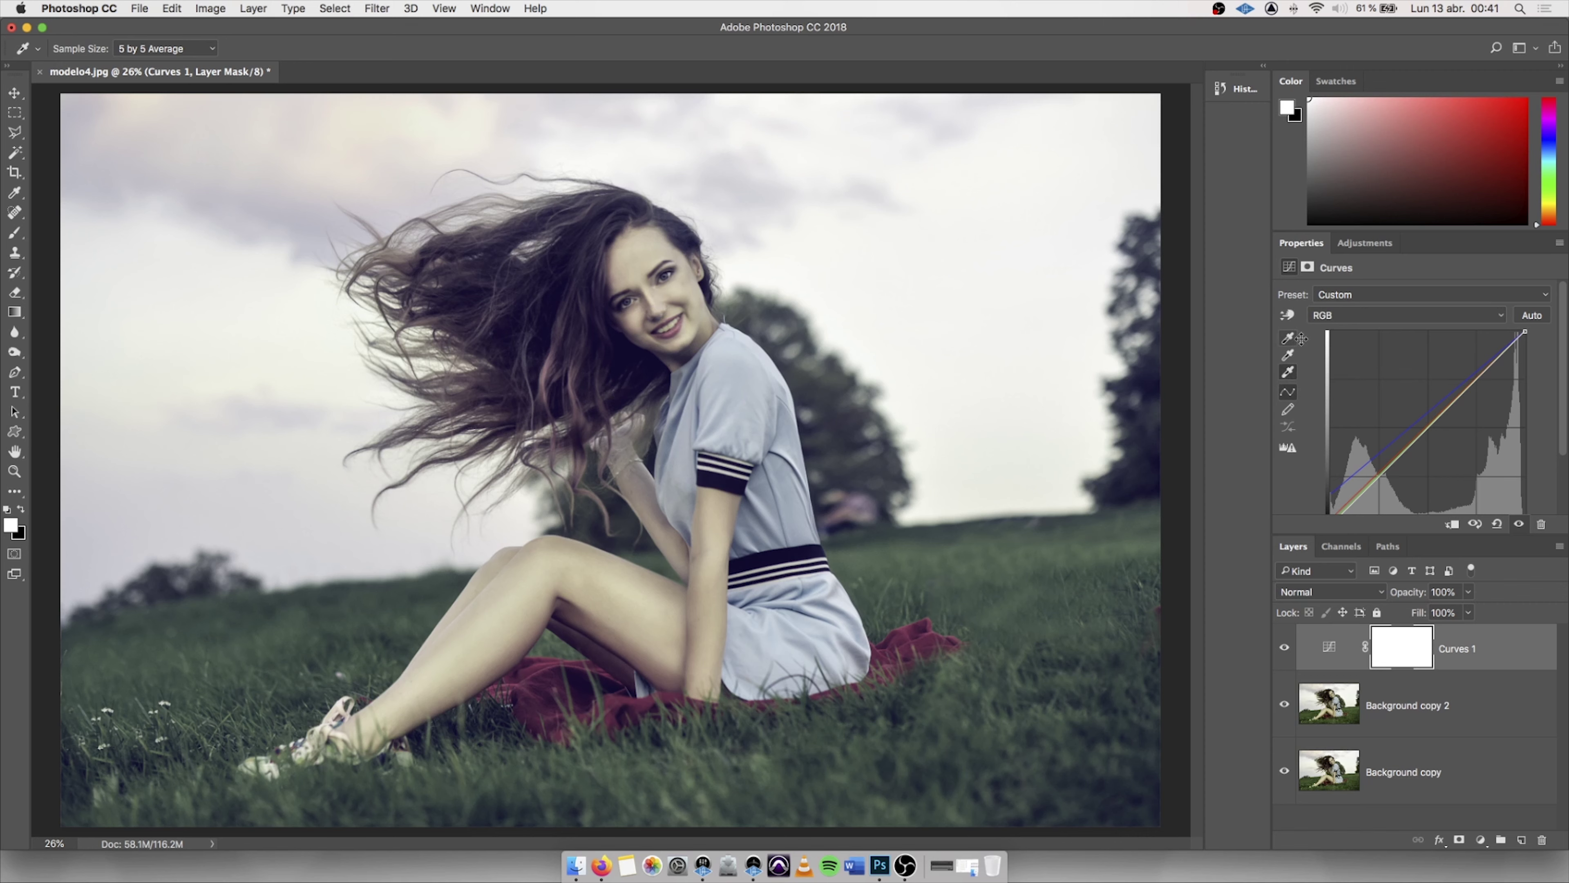
pyautogui.click(1288, 372)
pyautogui.click(964, 366)
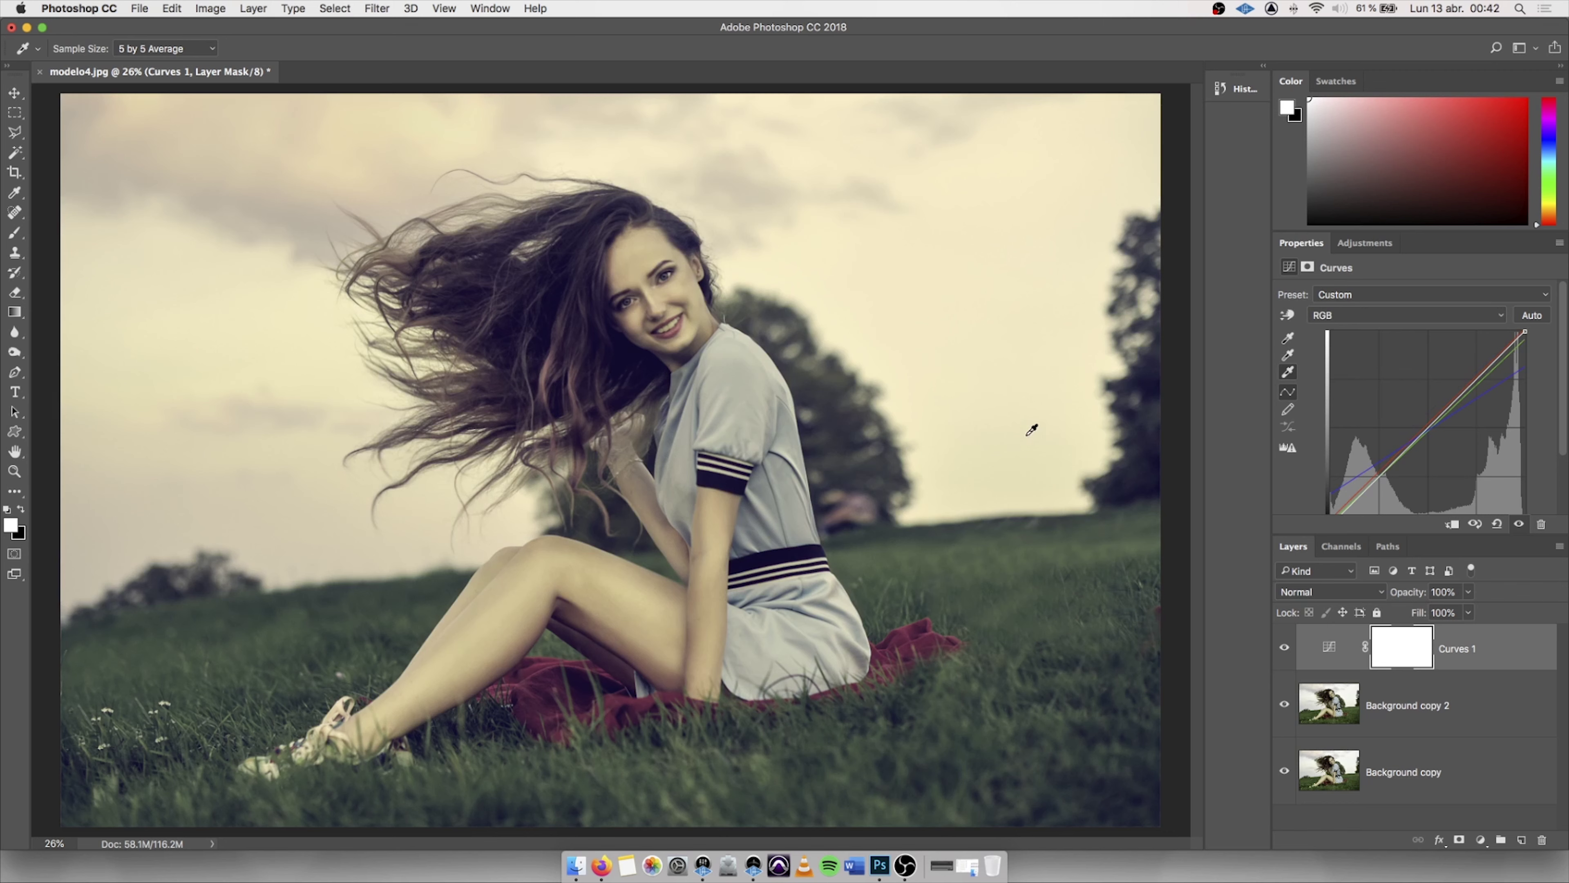
# Sample several mid-tone spots with the gray-point eyedropper until the photo turns violet
pyautogui.click(1286, 355)
pyautogui.click(1288, 357)
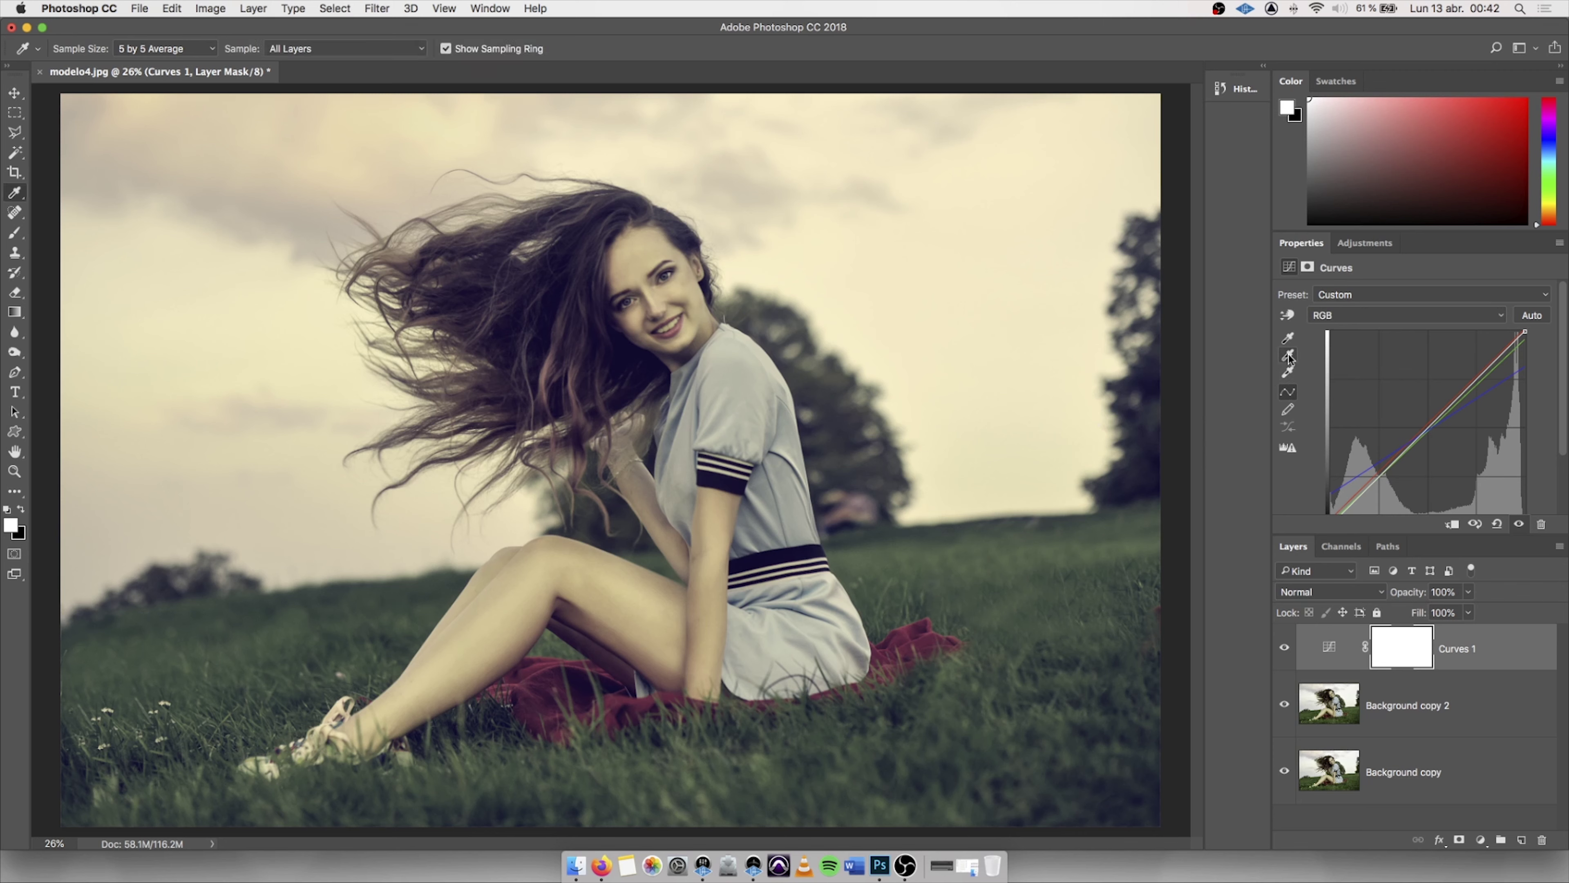
pyautogui.click(1288, 357)
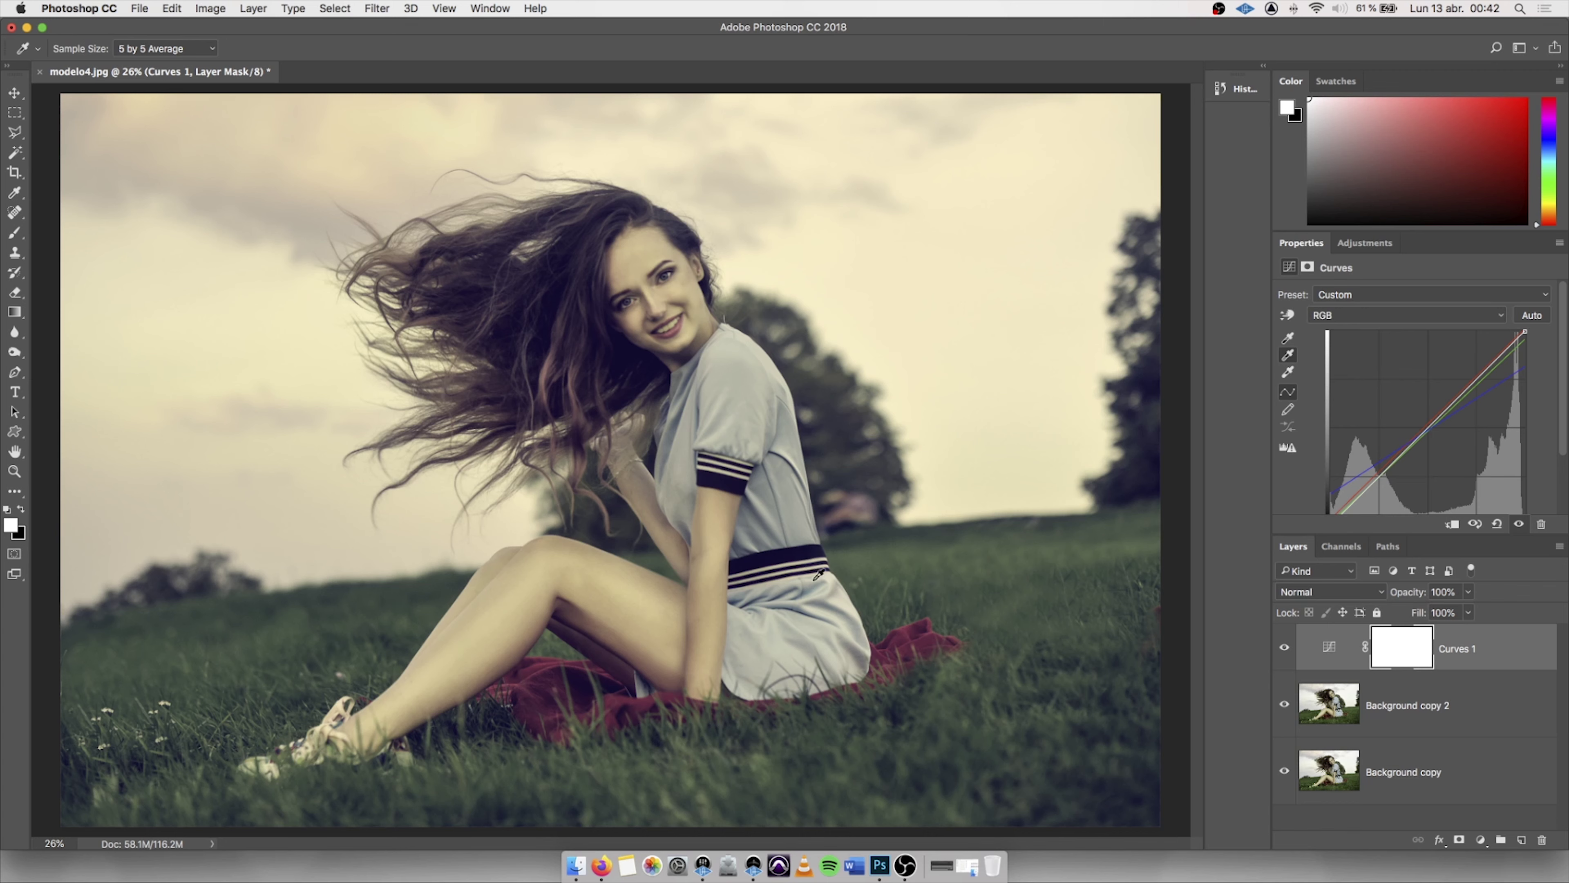
pyautogui.click(831, 604)
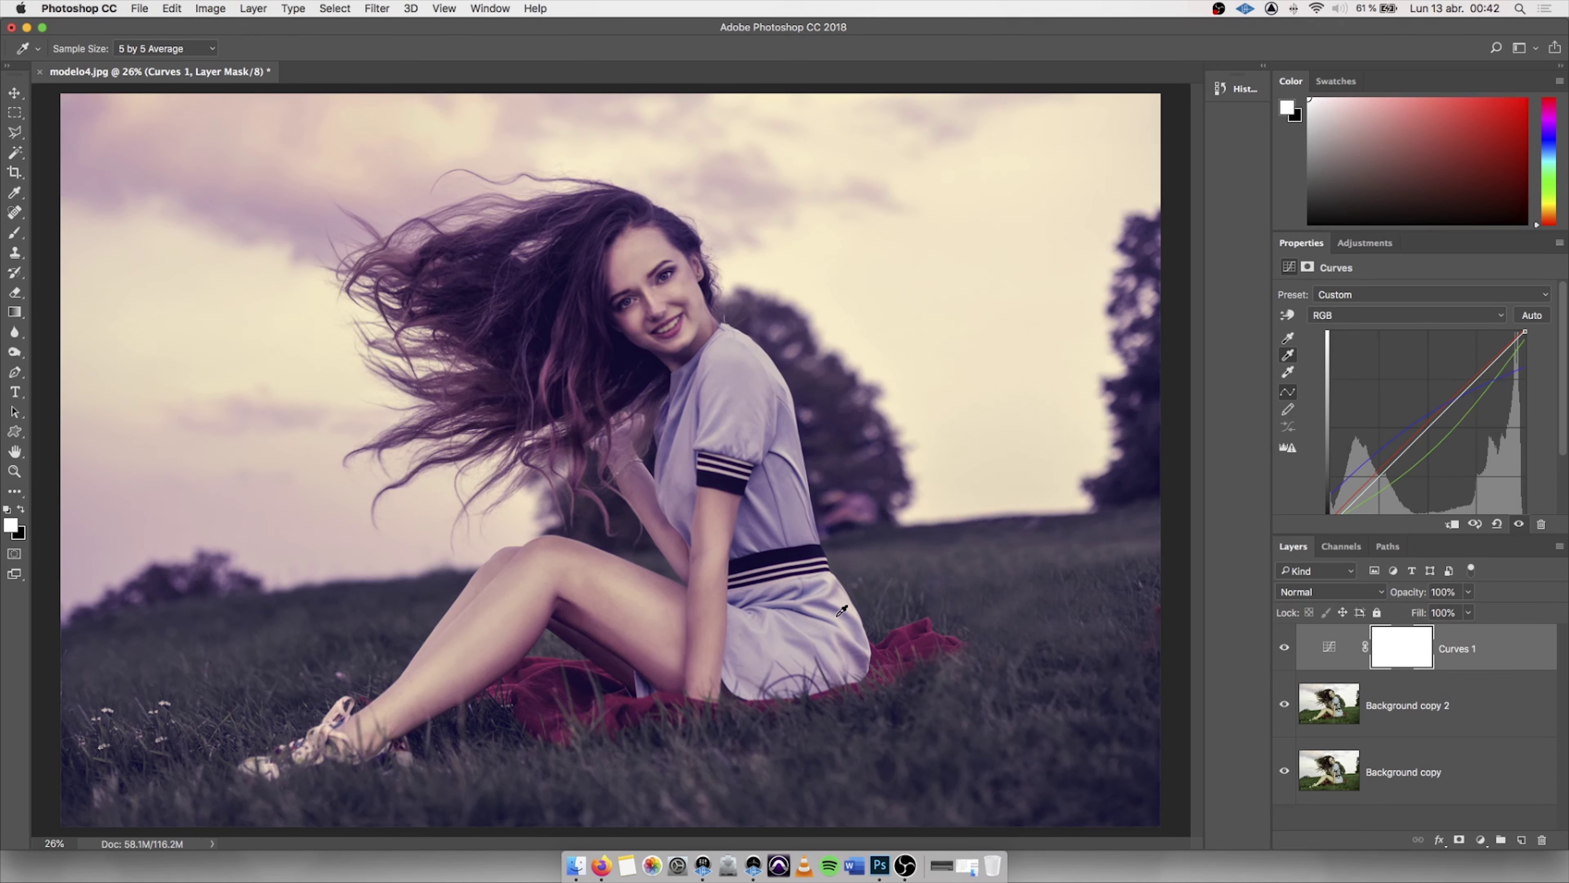
pyautogui.click(845, 592)
pyautogui.click(710, 620)
pyautogui.click(800, 627)
pyautogui.click(828, 608)
# Reduce the Curves 1 fill to 85% and toggle its visibility for a before/after comparison
pyautogui.click(14, 94)
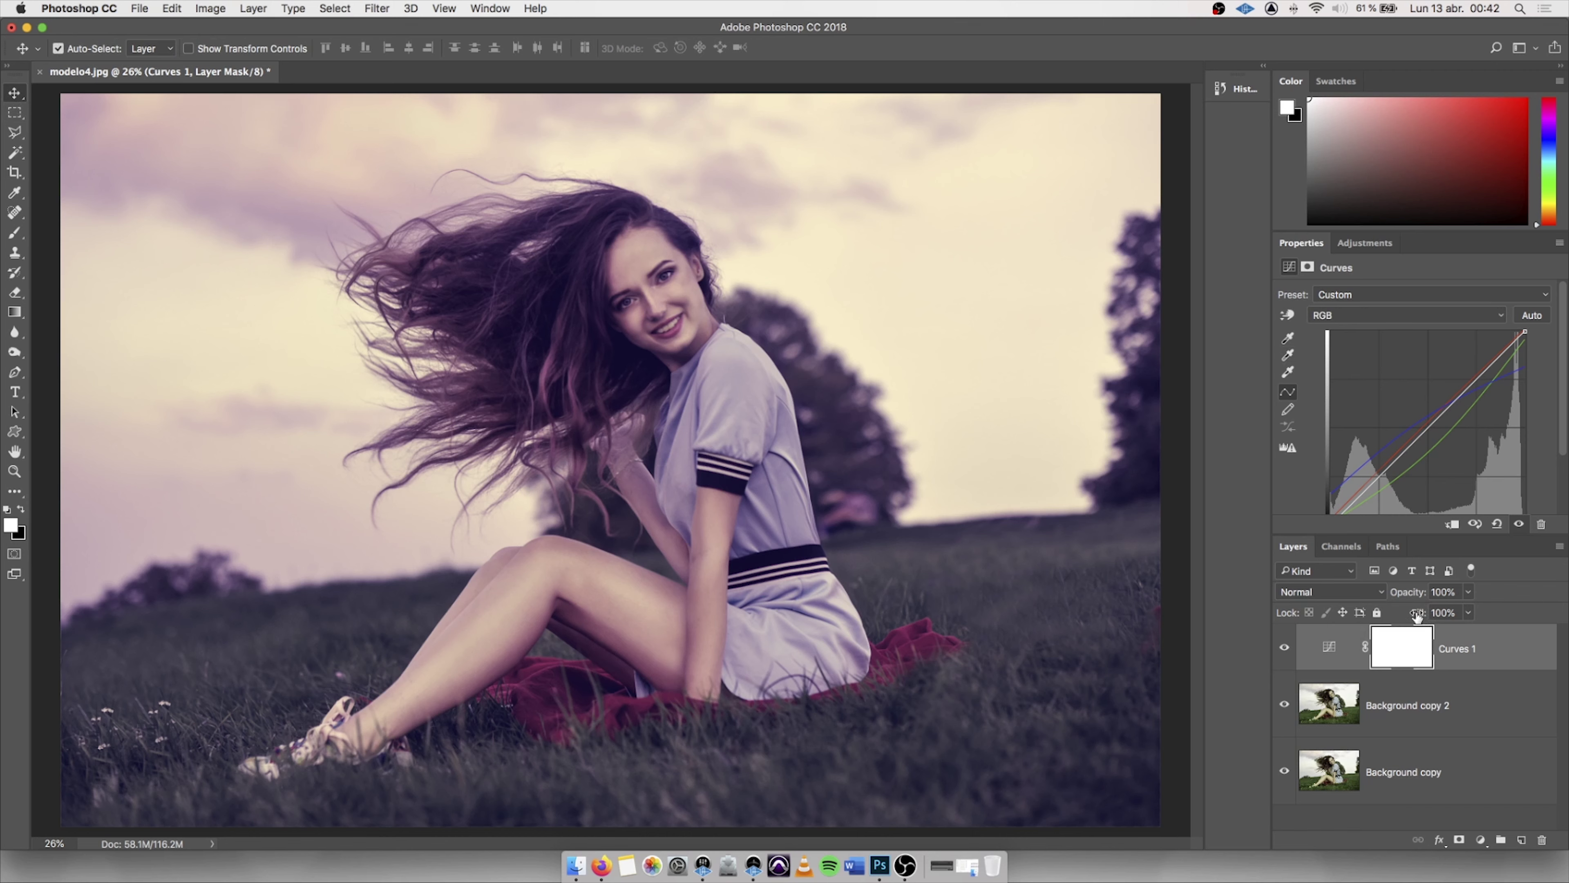
pyautogui.moveTo(1417, 614); pyautogui.dragTo(1405, 615)
pyautogui.click(1285, 648)
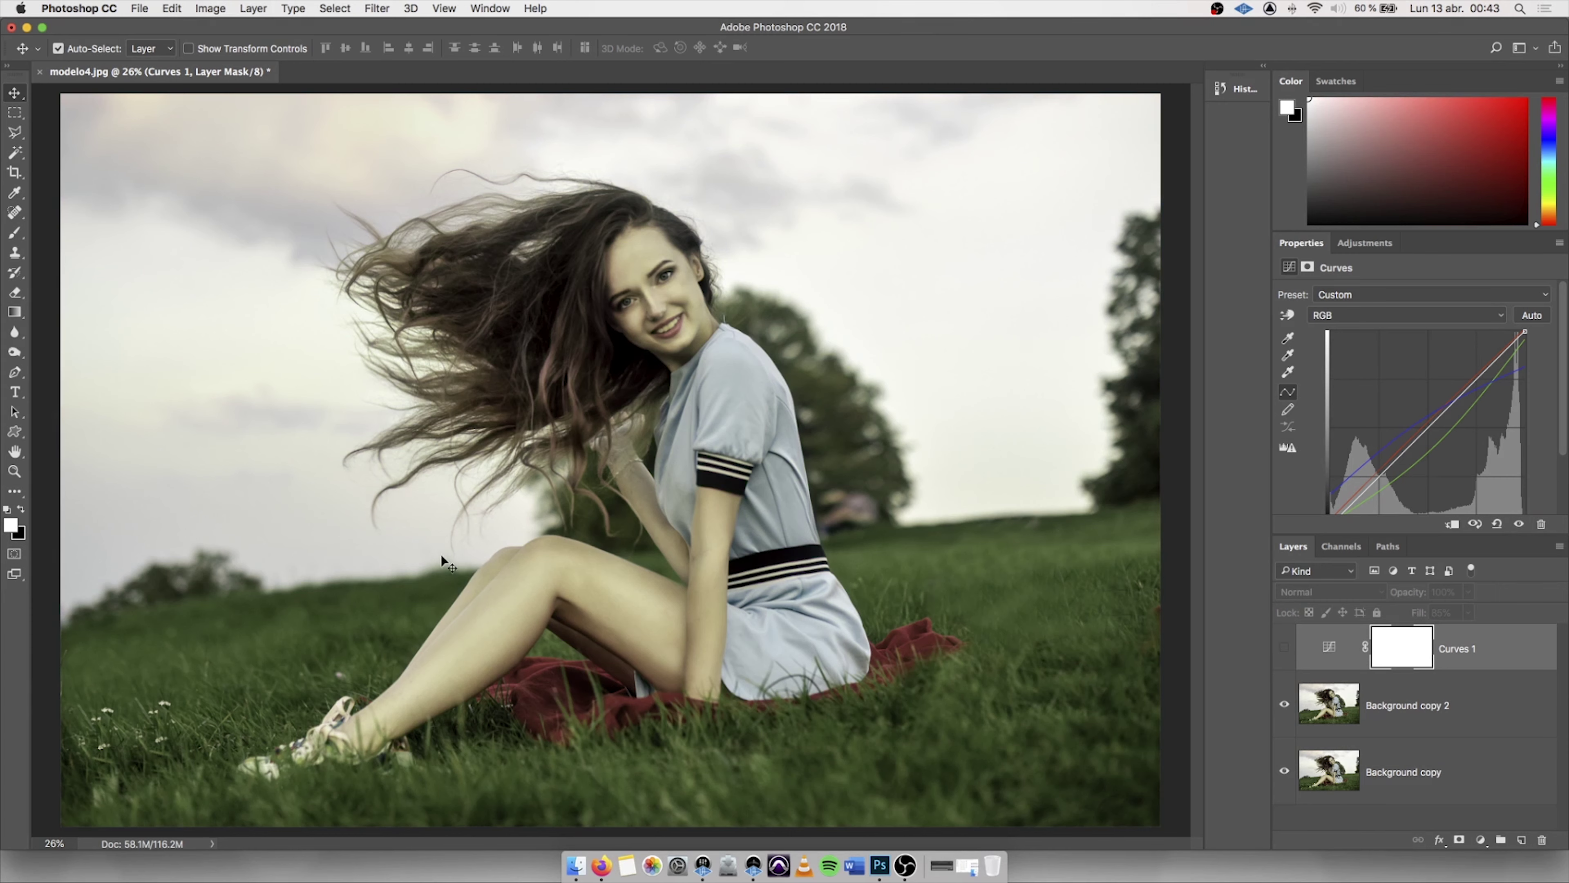
pyautogui.click(1285, 647)
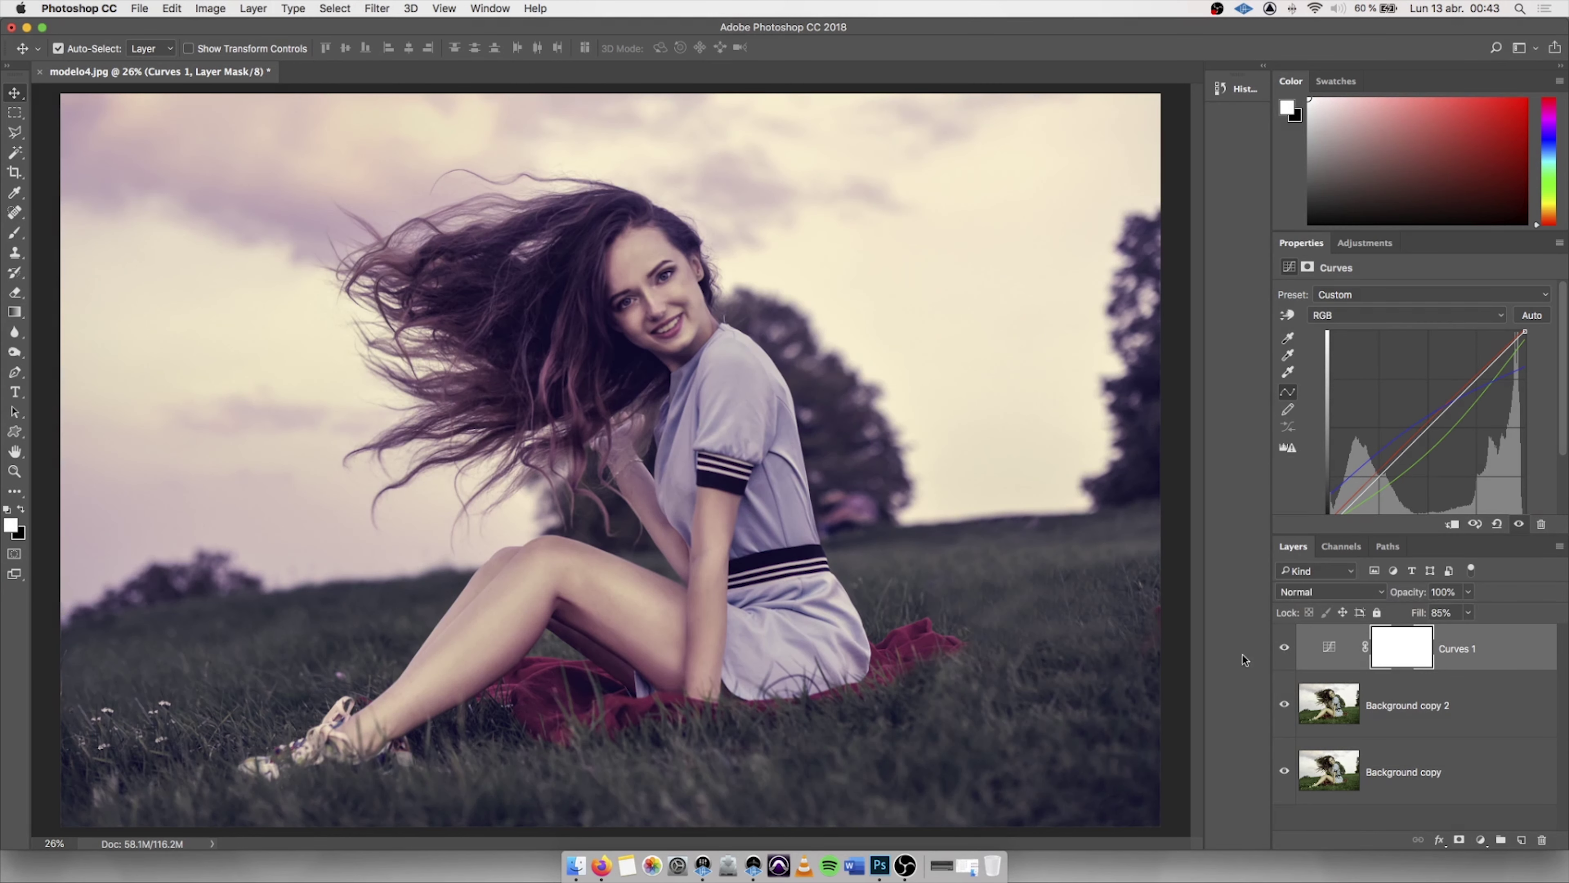